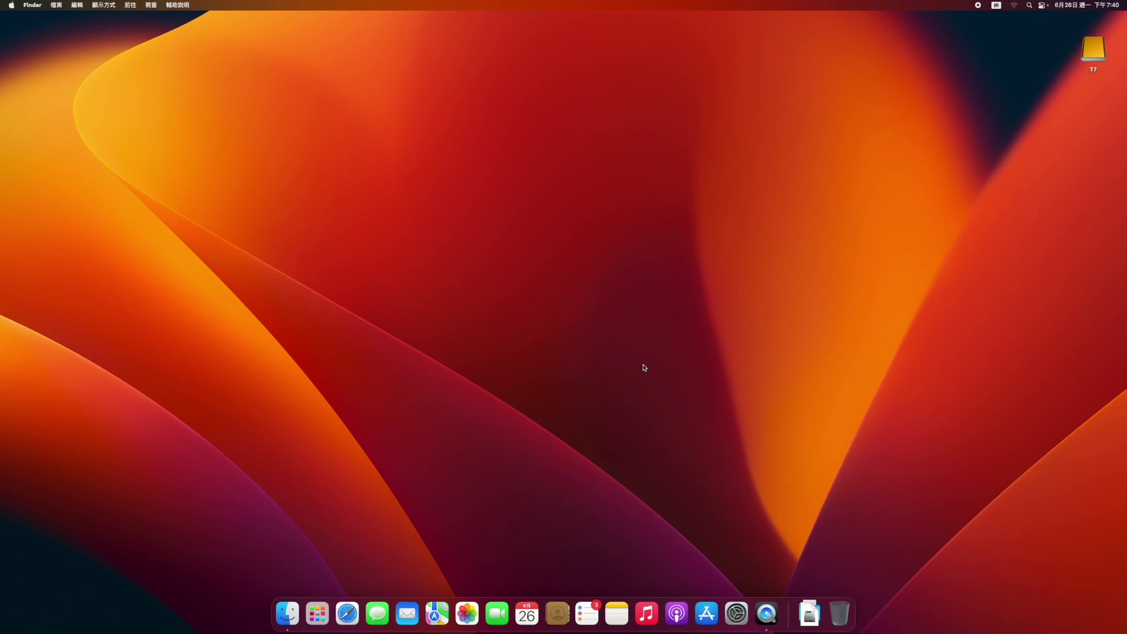
Switch to Safari with the UTM homepage, view its Apple Silicon section, and make the browser full screen
{"action": "left_click", "coordinate": [346, 622]}
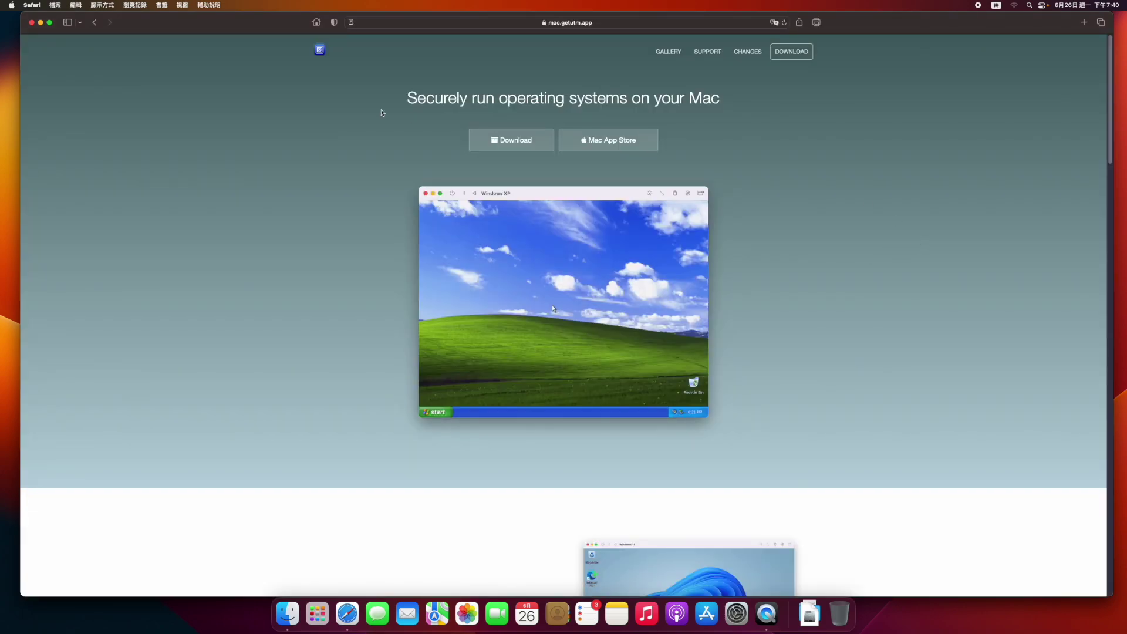
{"action": "left_click_drag", "start_coordinate": [282, 32], "coordinate": [284, 32]}
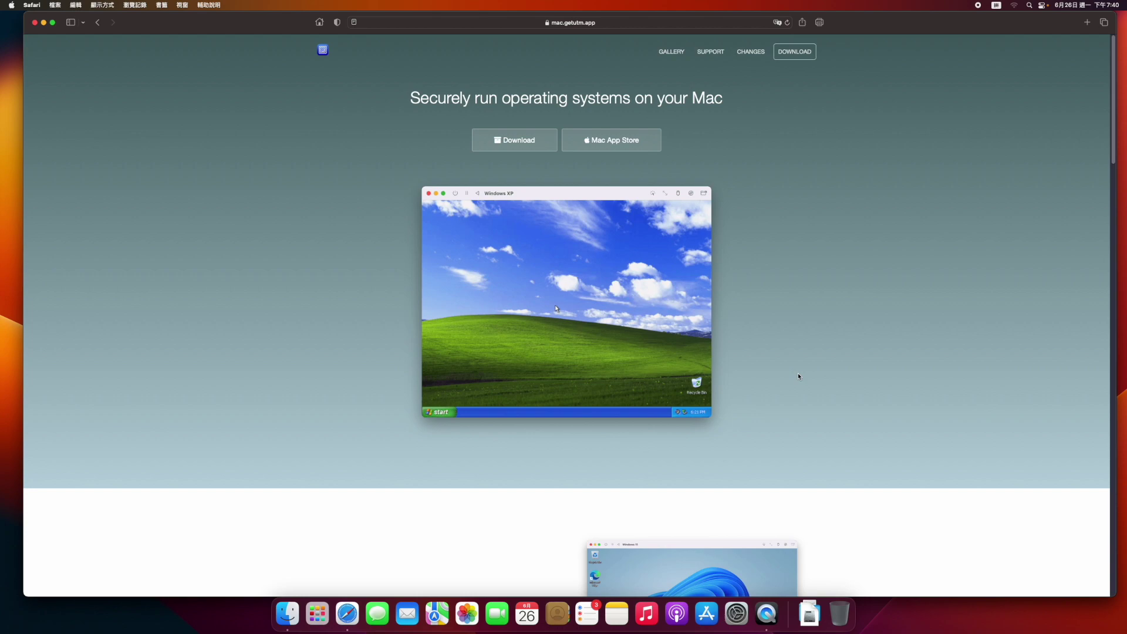
{"action": "scroll", "coordinate": [800, 363], "scroll_direction": "down", "scroll_amount": 6}
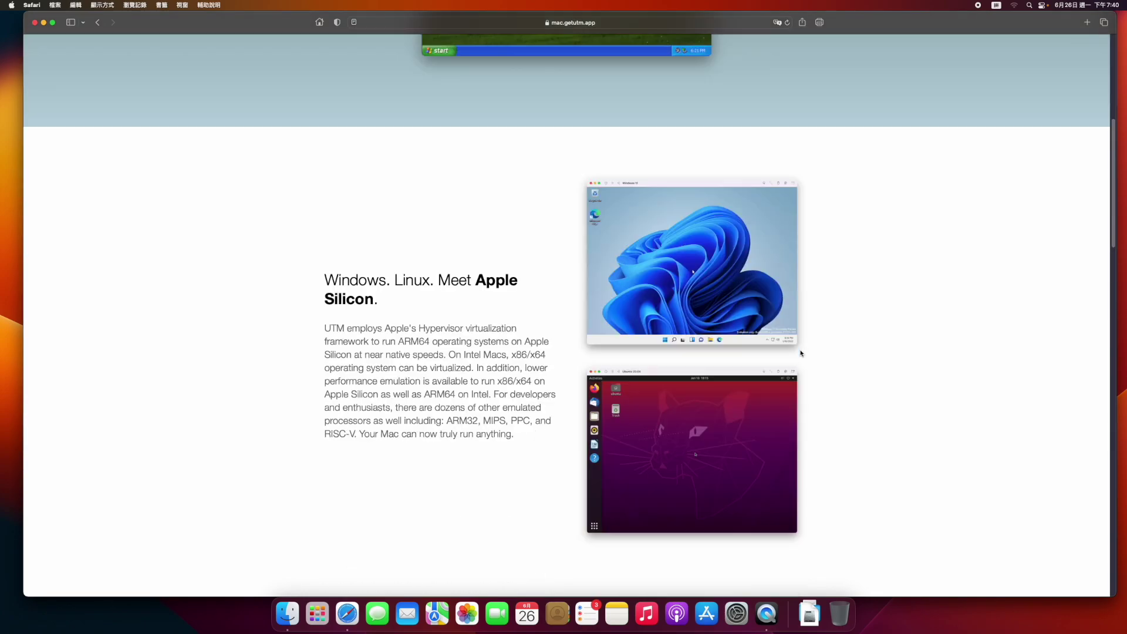
{"action": "left_click_drag", "start_coordinate": [322, 283], "coordinate": [452, 284]}
{"action": "left_click", "coordinate": [488, 325]}
{"action": "scroll", "coordinate": [500, 320], "scroll_direction": "down", "scroll_amount": 2}
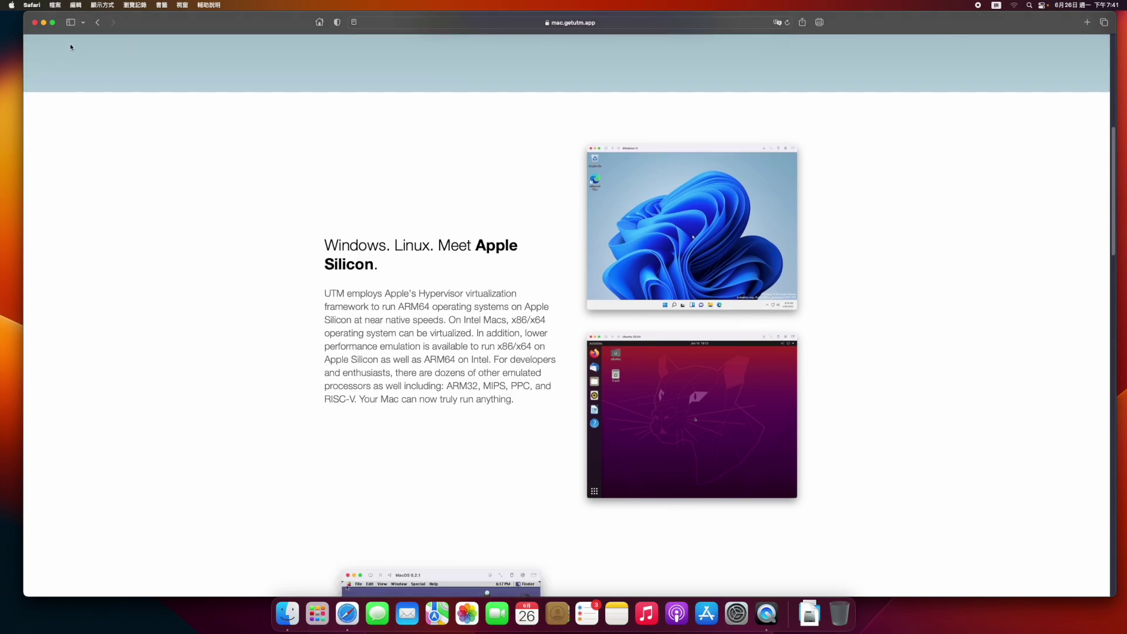
{"action": "left_click", "coordinate": [52, 22]}
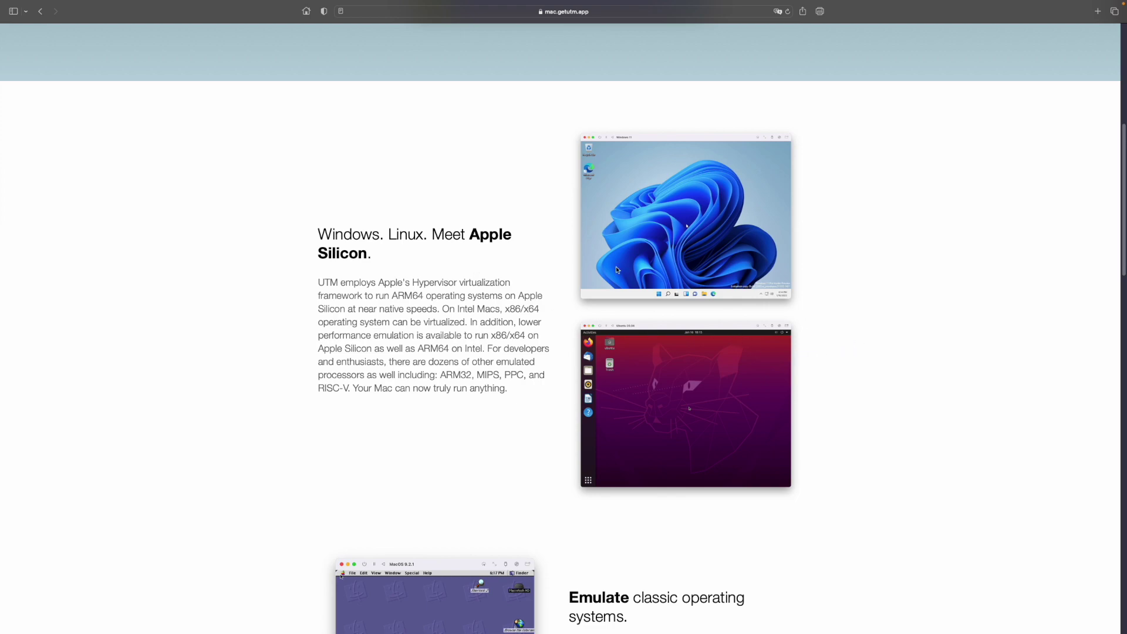
Examine the UTM homepage's Apple Silicon, macOS design and QEMU sections, and return to the start of the page
{"action": "left_click_drag", "start_coordinate": [469, 234], "coordinate": [506, 261]}
{"action": "left_click", "coordinate": [507, 262]}
{"action": "left_click_drag", "start_coordinate": [483, 309], "coordinate": [528, 308]}
{"action": "left_click", "coordinate": [520, 347]}
{"action": "scroll", "coordinate": [528, 326], "scroll_direction": "down", "scroll_amount": 12}
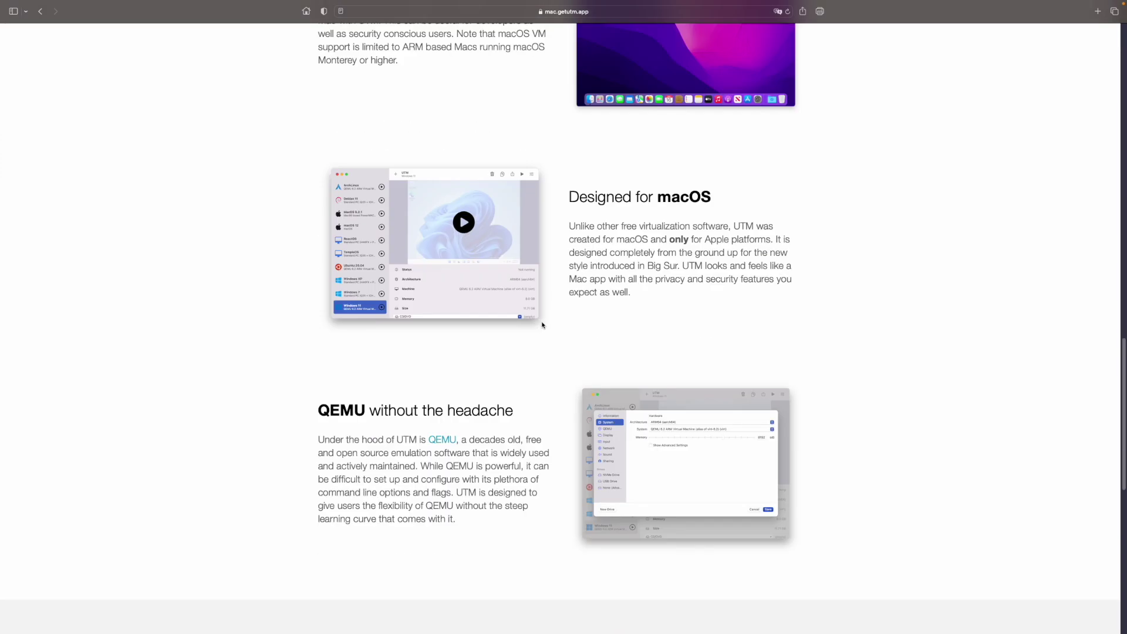
{"action": "scroll", "coordinate": [542, 325], "scroll_direction": "up", "scroll_amount": 15}
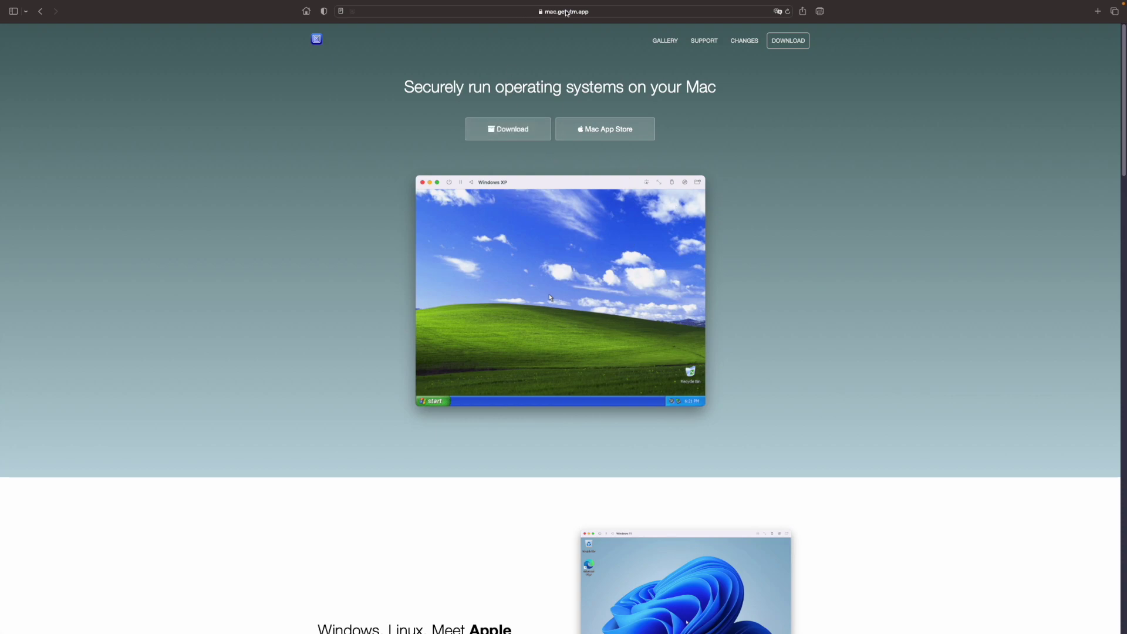
Leave the full-screen browser view and open the downloaded UTM disk image
{"action": "mouse_move", "coordinate": [568, 35]}
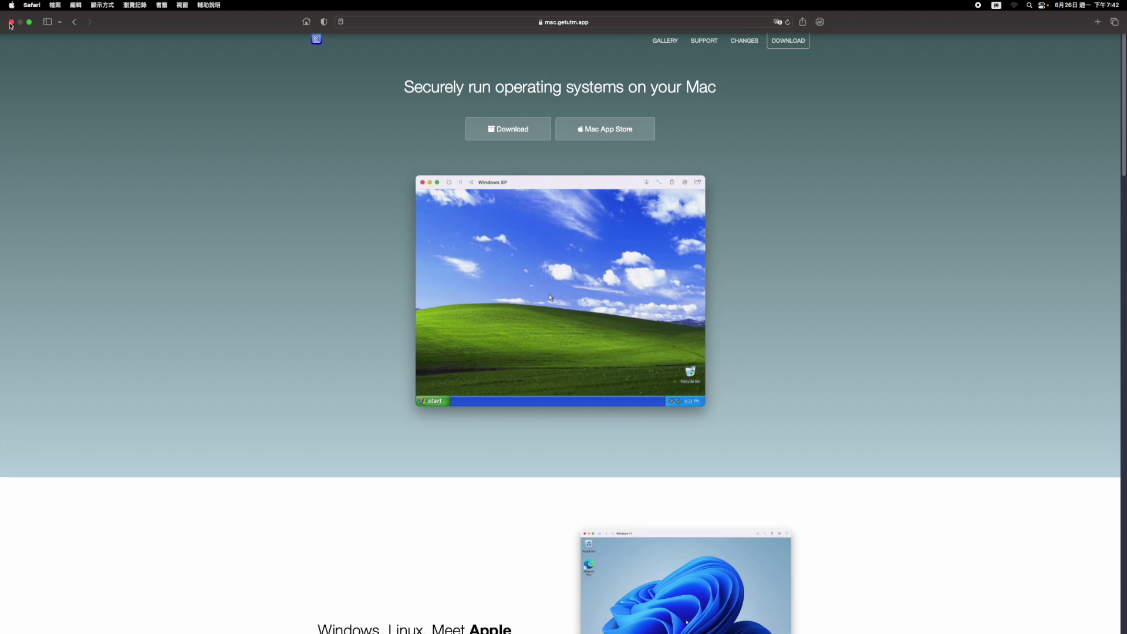
{"action": "left_click", "coordinate": [34, 26]}
{"action": "left_click", "coordinate": [808, 611]}
{"action": "left_click", "coordinate": [800, 530]}
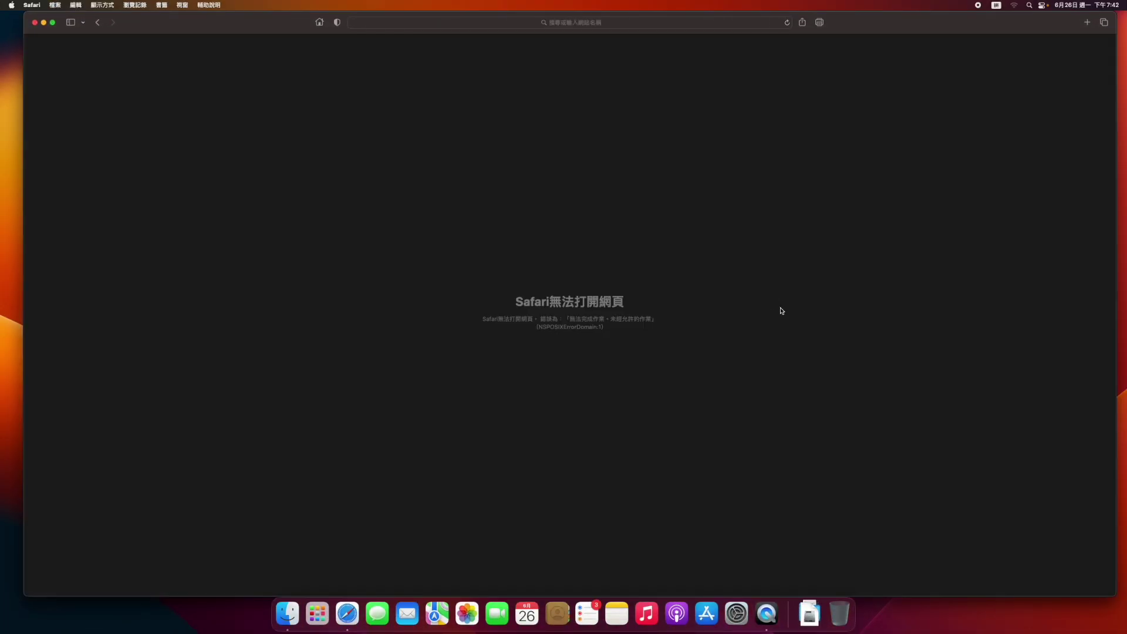
{"action": "left_click", "coordinate": [809, 612]}
{"action": "left_click", "coordinate": [639, 410]}
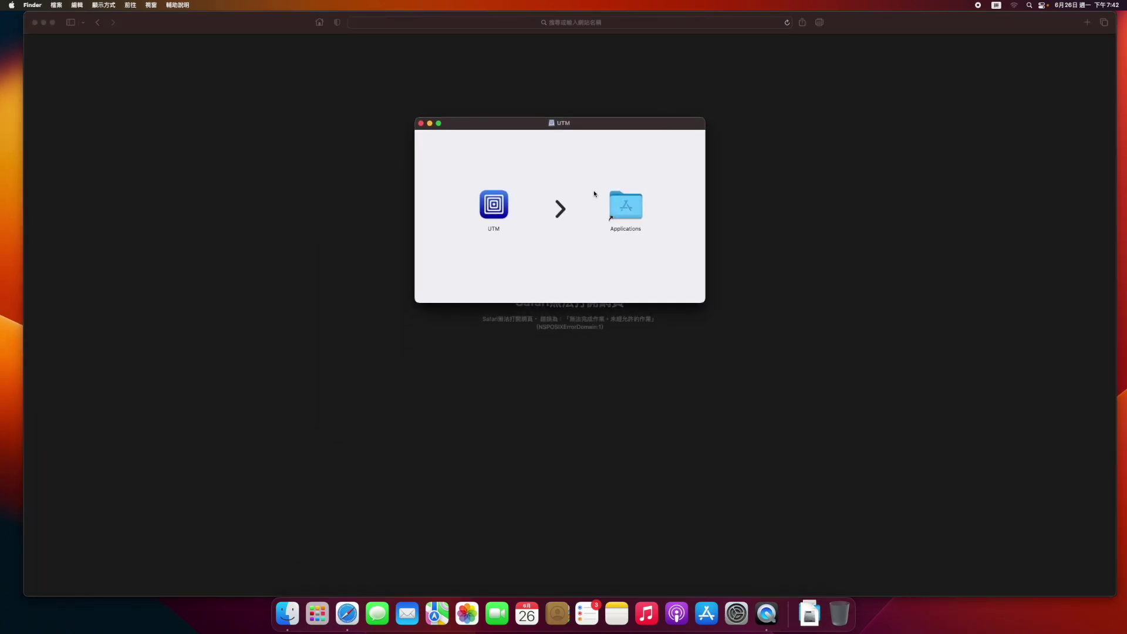
Review the UTM app and the Applications shortcut in the installer window, and close that window
{"action": "left_click", "coordinate": [506, 207]}
{"action": "left_click", "coordinate": [625, 209]}
{"action": "left_click", "coordinate": [421, 124]}
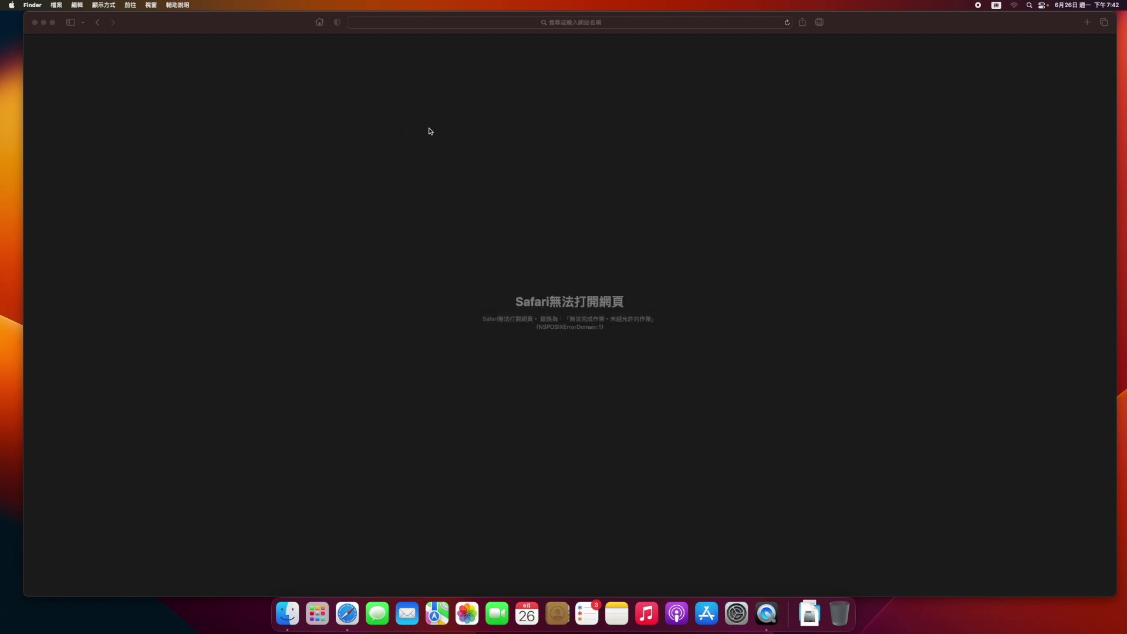
Go back to the UTM homepage in Safari, launch the UTM app, and reposition its window
{"action": "left_click", "coordinate": [99, 22]}
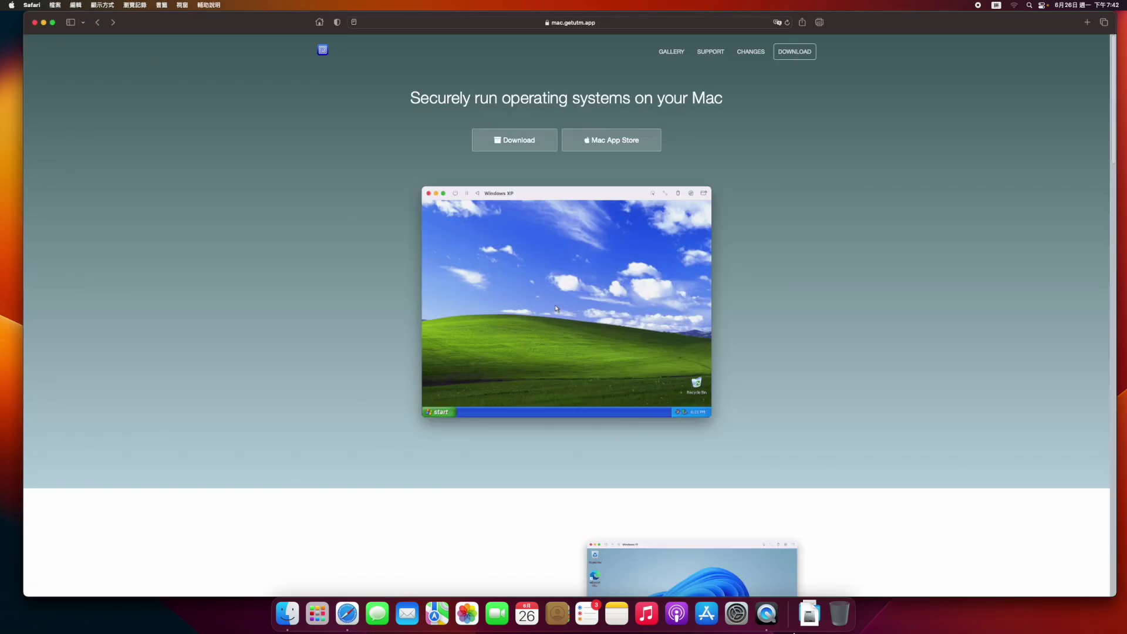
{"action": "left_click", "coordinate": [320, 616]}
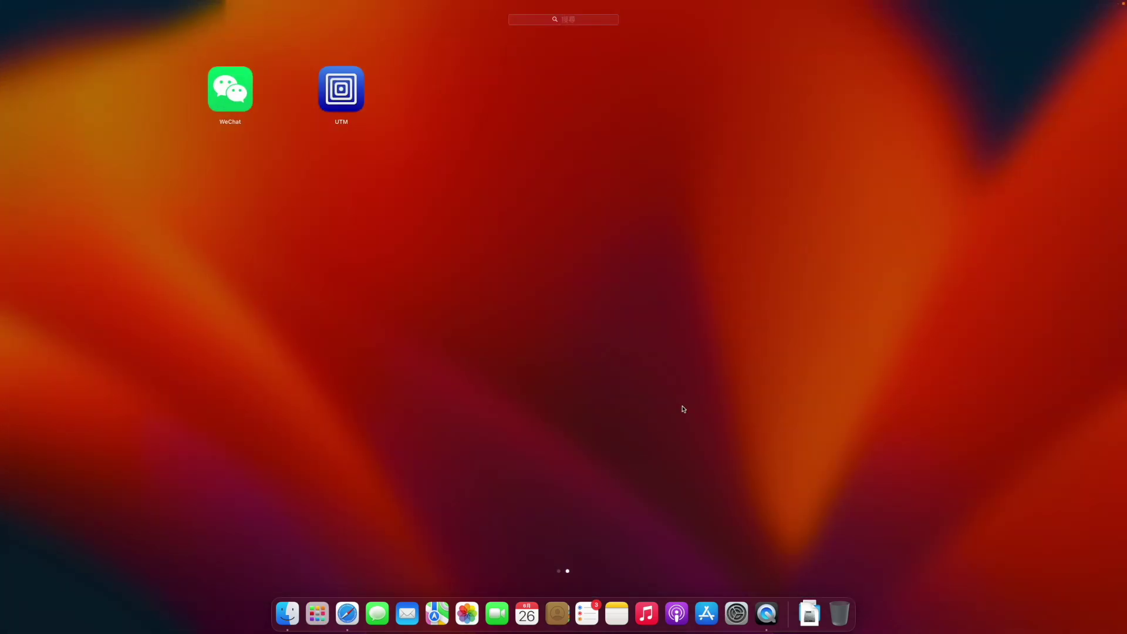
{"action": "left_click", "coordinate": [341, 88]}
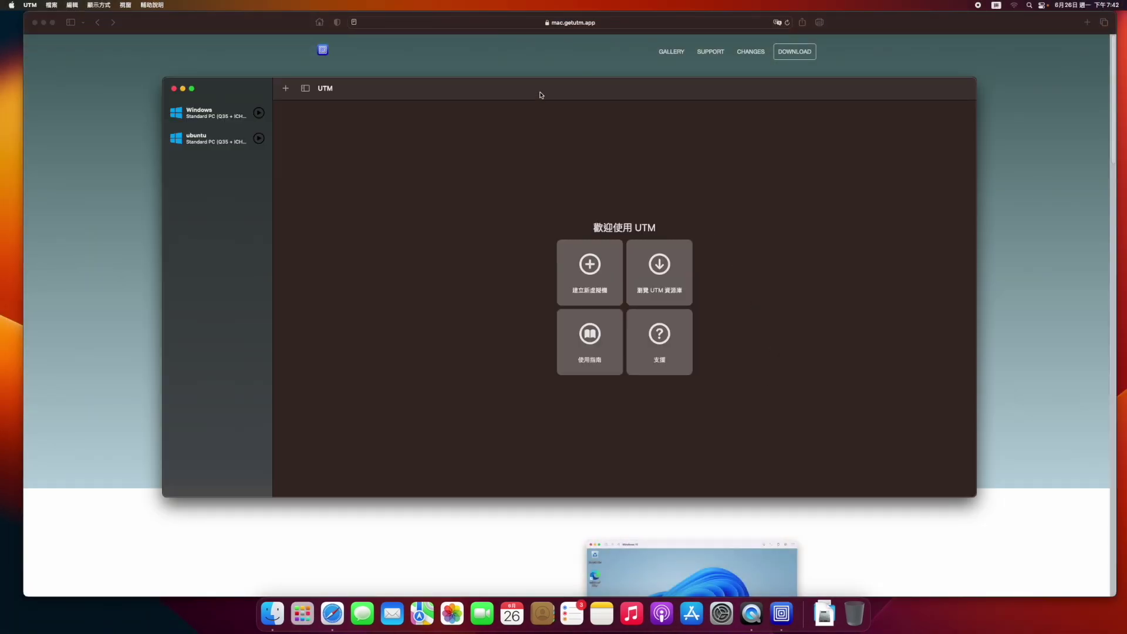
{"action": "left_click_drag", "start_coordinate": [541, 95], "coordinate": [512, 64]}
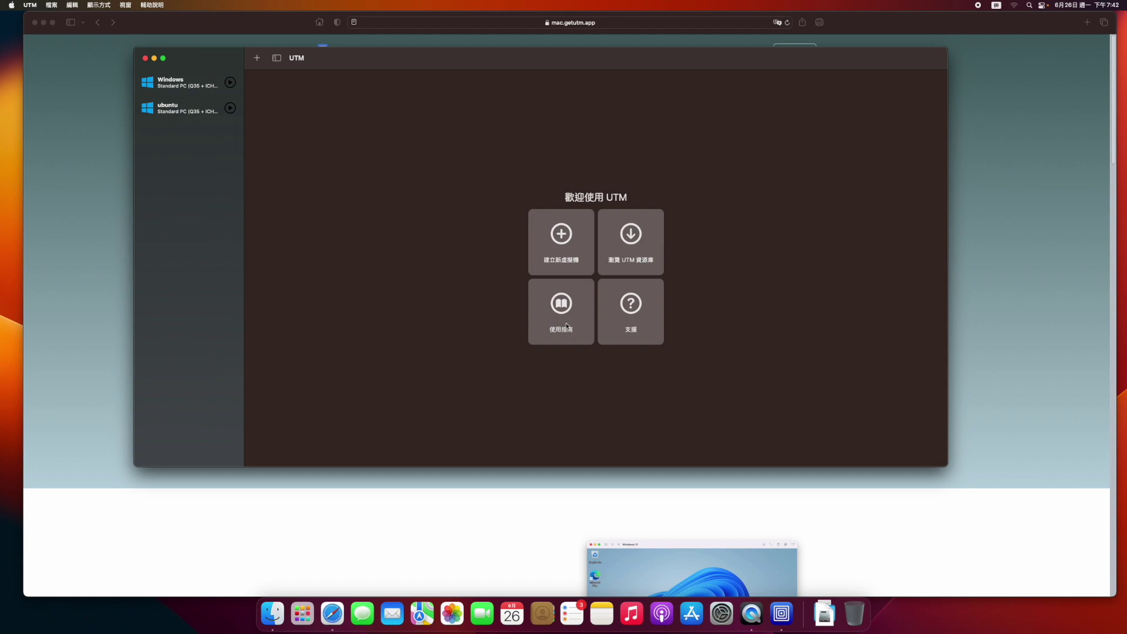
Open the UTM gallery from the welcome screen, examine the prebuilt virtual machines and download FAQ, and close the gallery page
{"action": "left_click", "coordinate": [622, 265]}
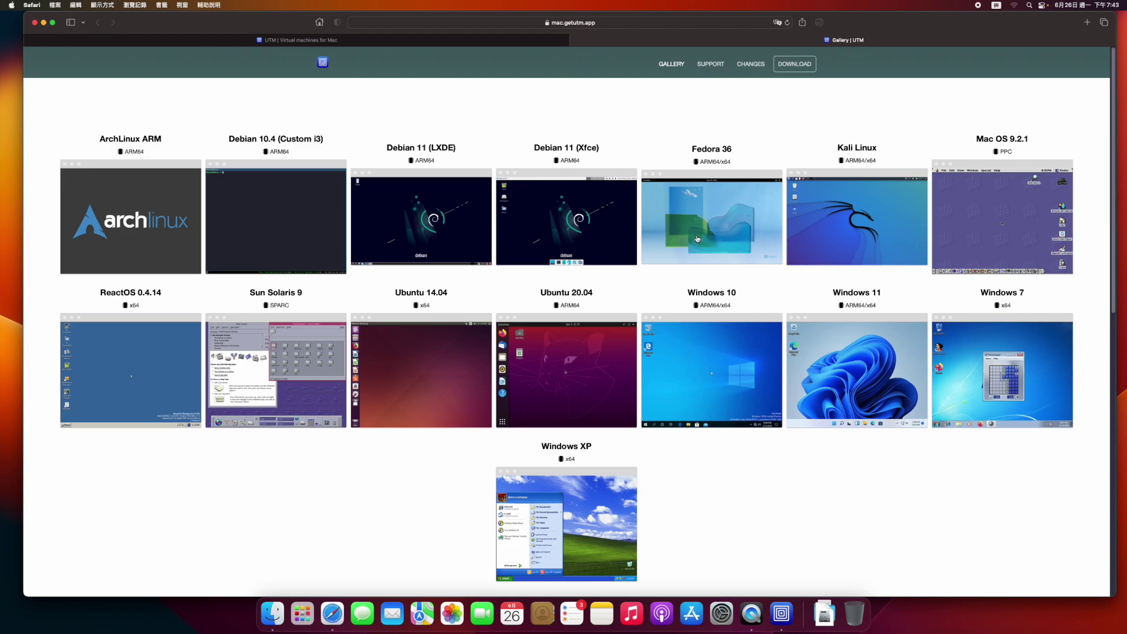
{"action": "scroll", "coordinate": [693, 320], "scroll_direction": "down", "scroll_amount": 5}
{"action": "scroll", "coordinate": [690, 315], "scroll_direction": "up", "scroll_amount": 5}
{"action": "scroll", "coordinate": [691, 317], "scroll_direction": "down", "scroll_amount": 4}
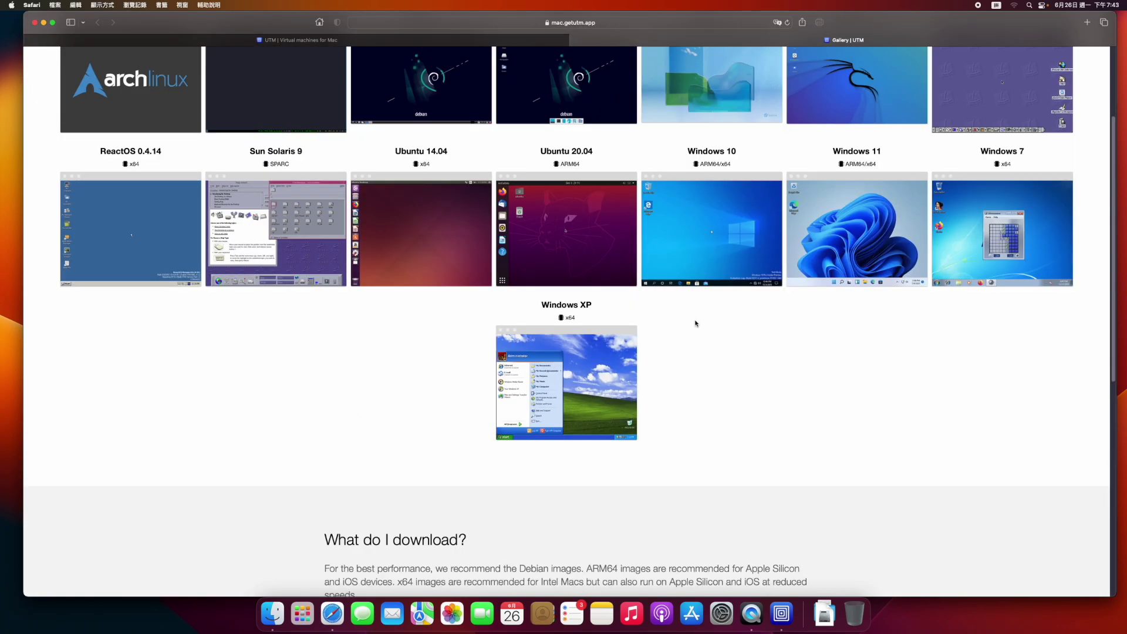
{"action": "scroll", "coordinate": [714, 324], "scroll_direction": "up", "scroll_amount": 4}
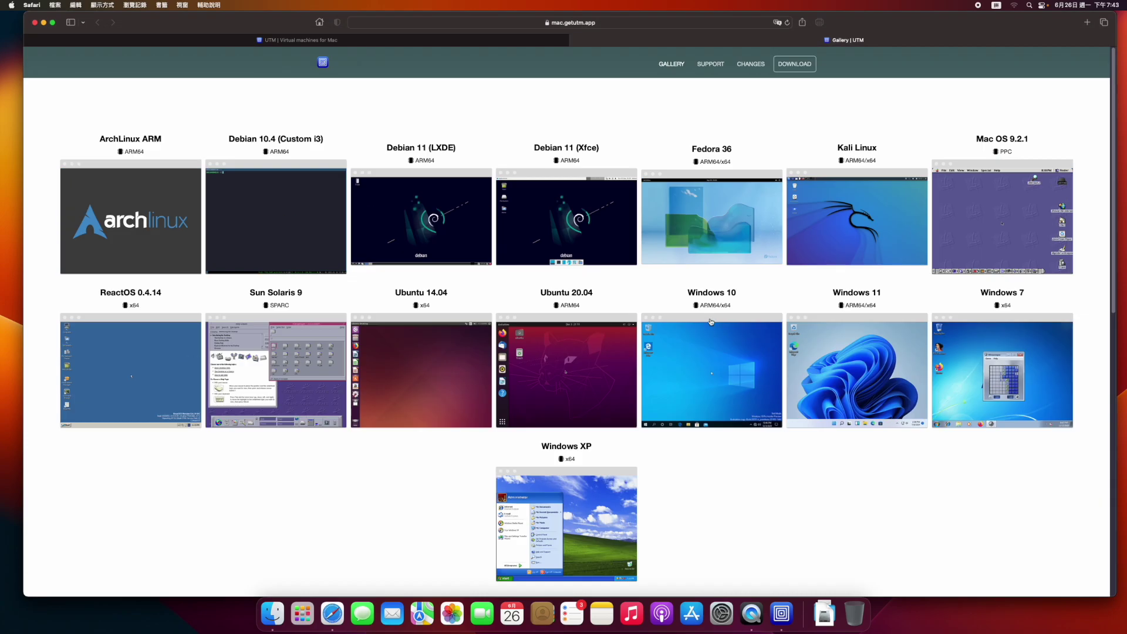
{"action": "scroll", "coordinate": [703, 338], "scroll_direction": "down", "scroll_amount": 8}
{"action": "scroll", "coordinate": [703, 335], "scroll_direction": "down", "scroll_amount": 7}
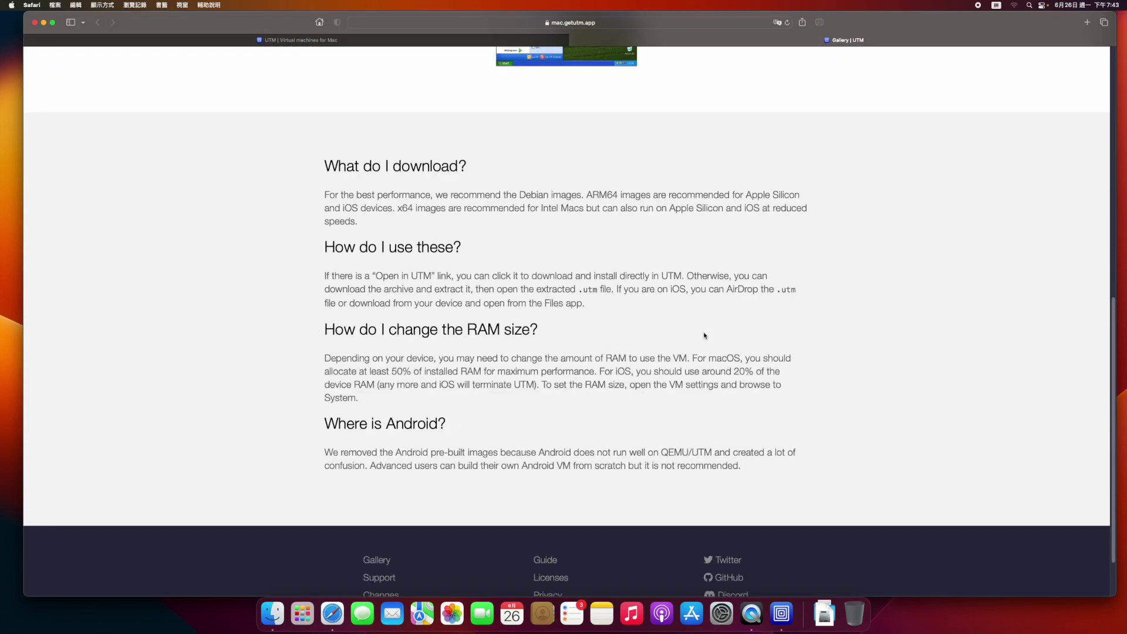
{"action": "scroll", "coordinate": [705, 332], "scroll_direction": "up", "scroll_amount": 15}
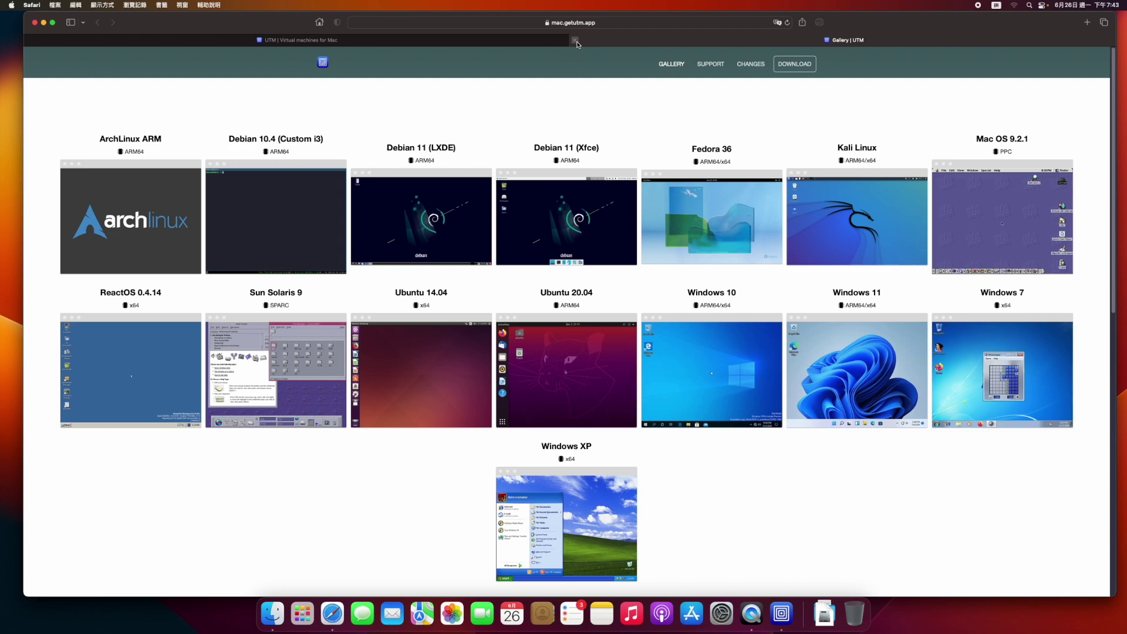
{"action": "left_click", "coordinate": [577, 42]}
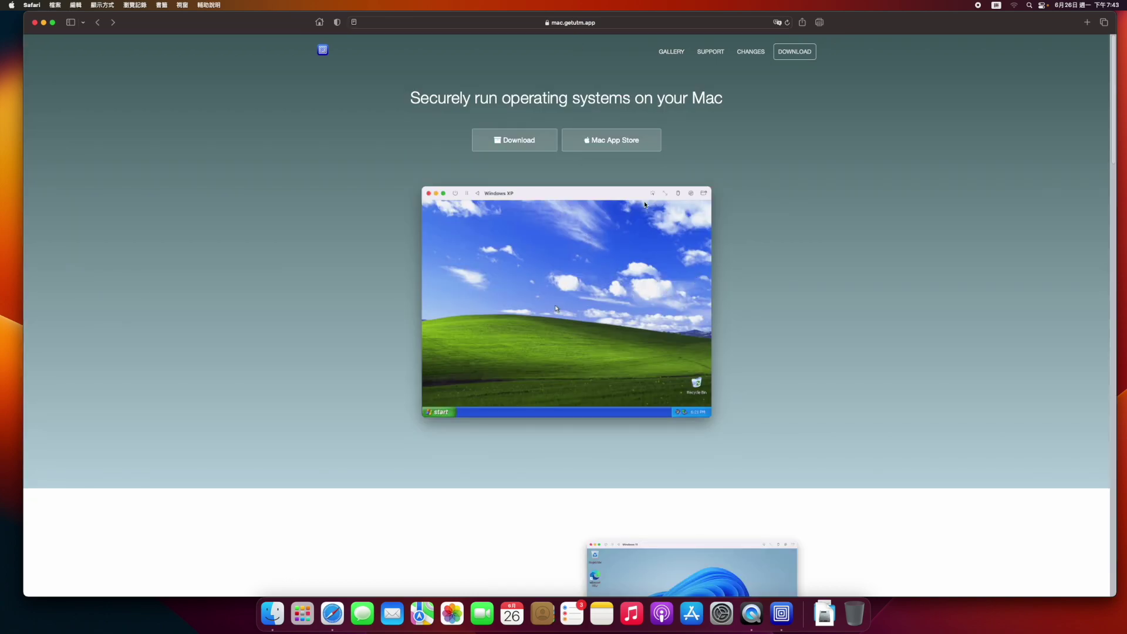
Open the ubuntu.com website in a new browser tab
{"action": "left_click_drag", "start_coordinate": [862, 26], "coordinate": [860, 27]}
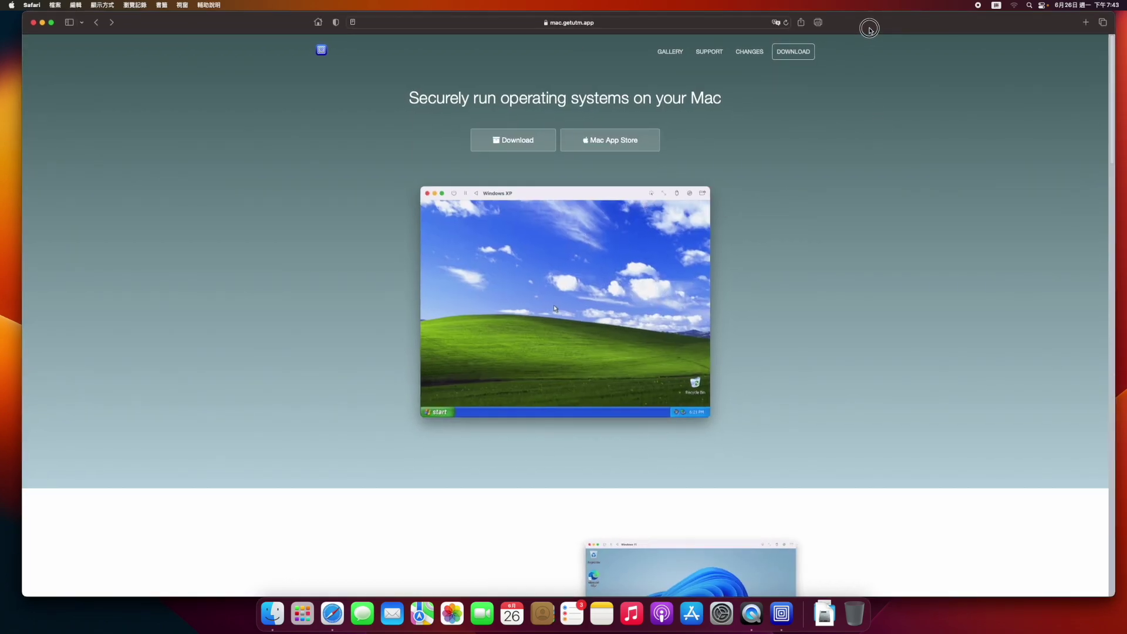
{"action": "left_click", "coordinate": [1085, 22]}
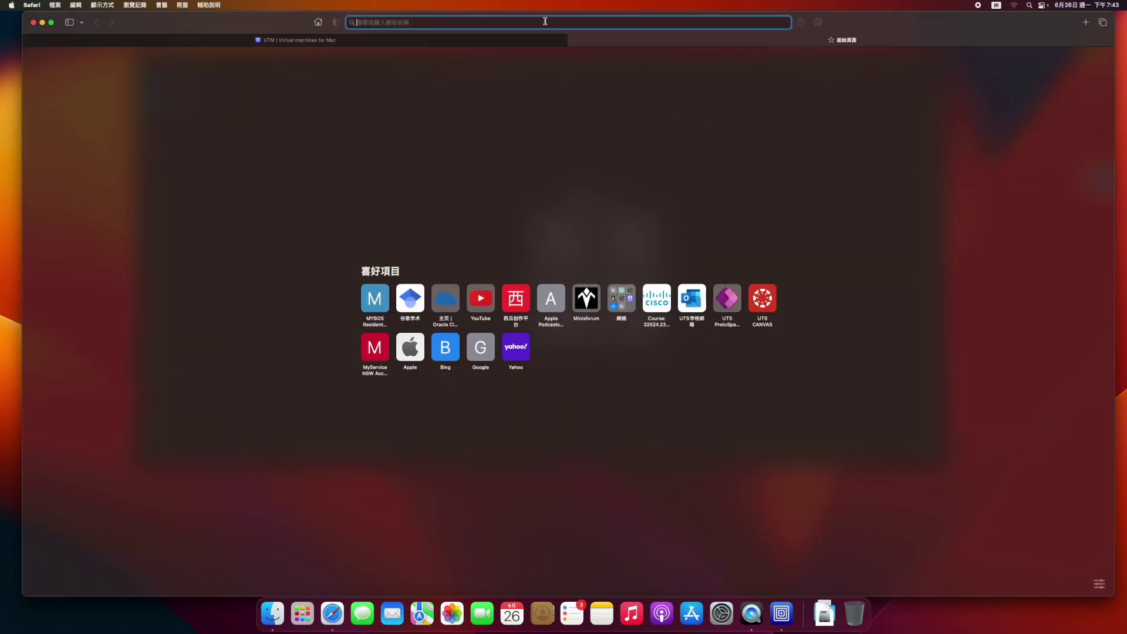
{"action": "type", "text": "ubuntu"}
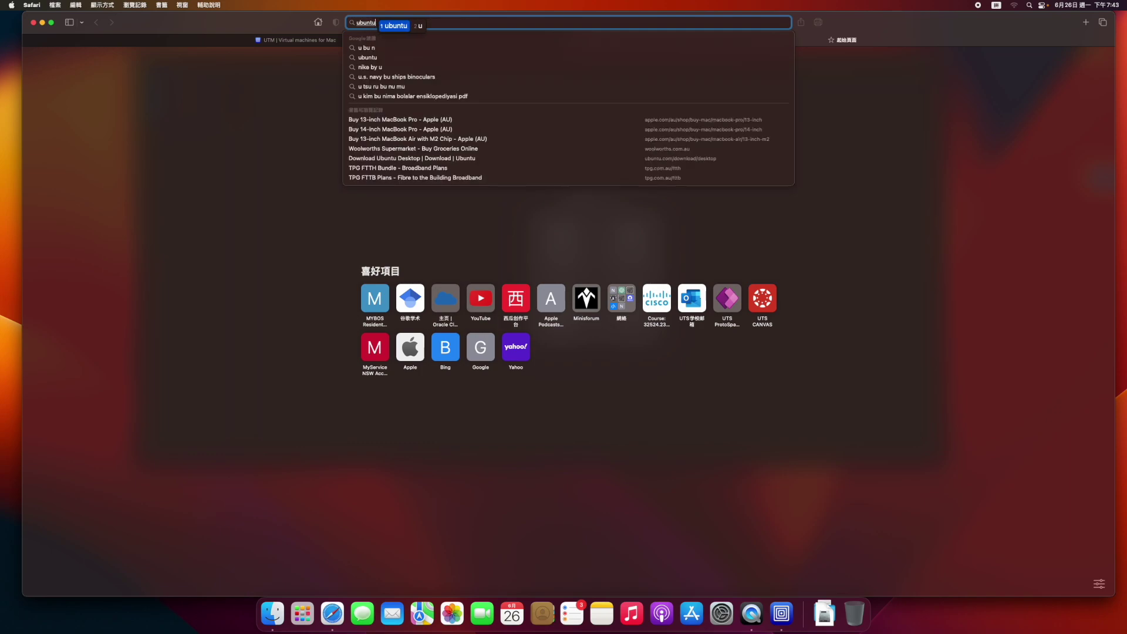
{"action": "key", "text": "Return"}
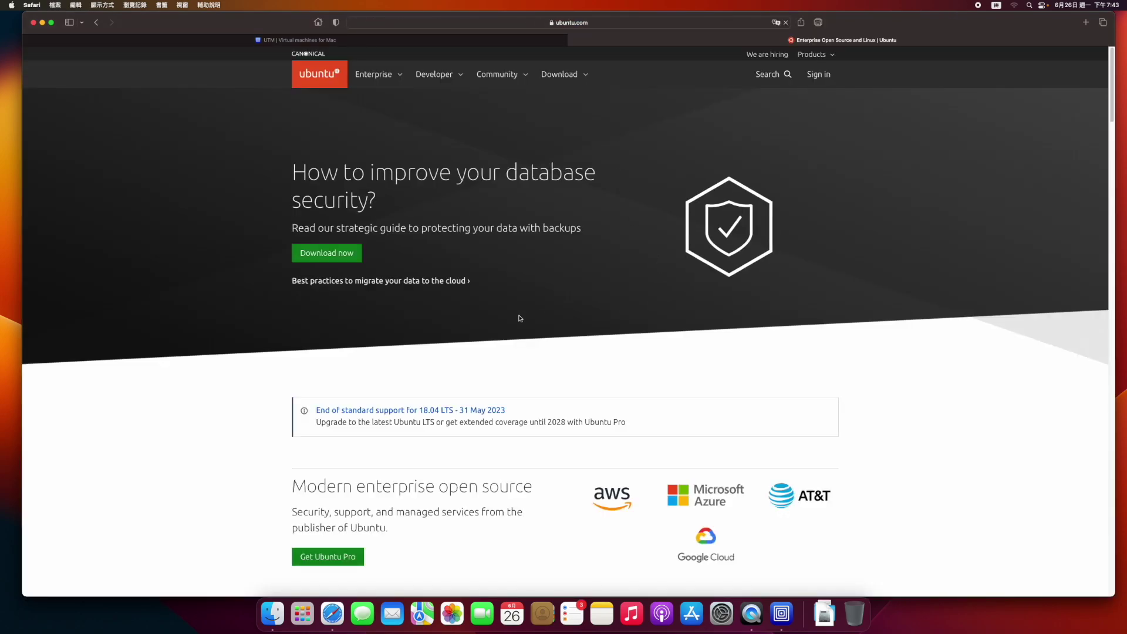
Go to the Ubuntu Desktop download page from the site's download options
{"action": "left_click", "coordinate": [587, 81]}
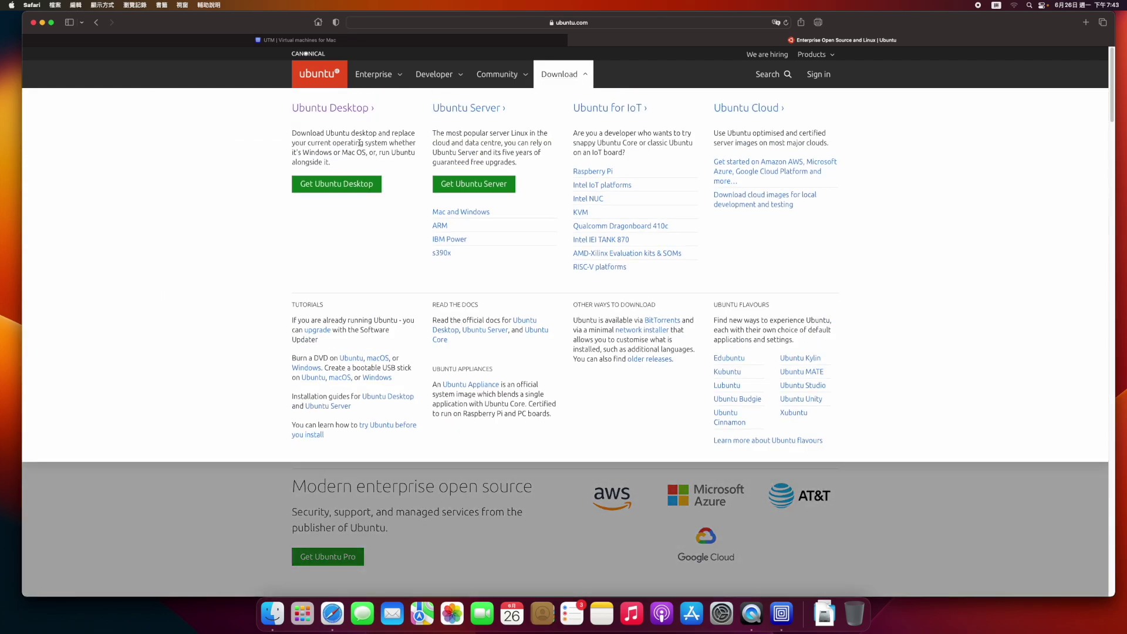
{"action": "left_click", "coordinate": [584, 75]}
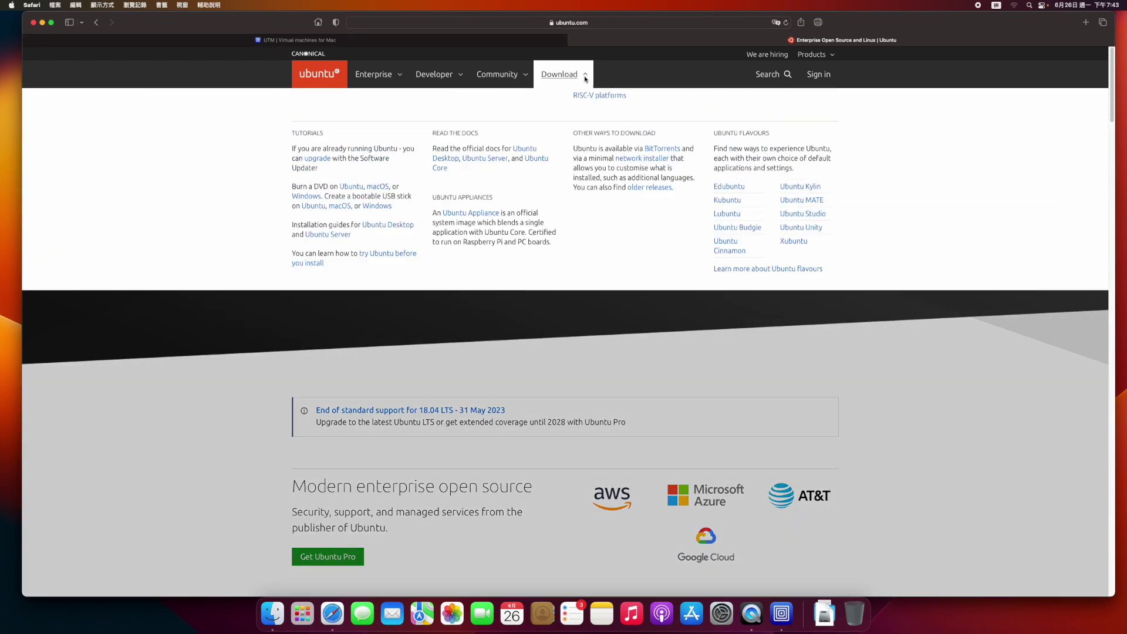
{"action": "left_click", "coordinate": [578, 77]}
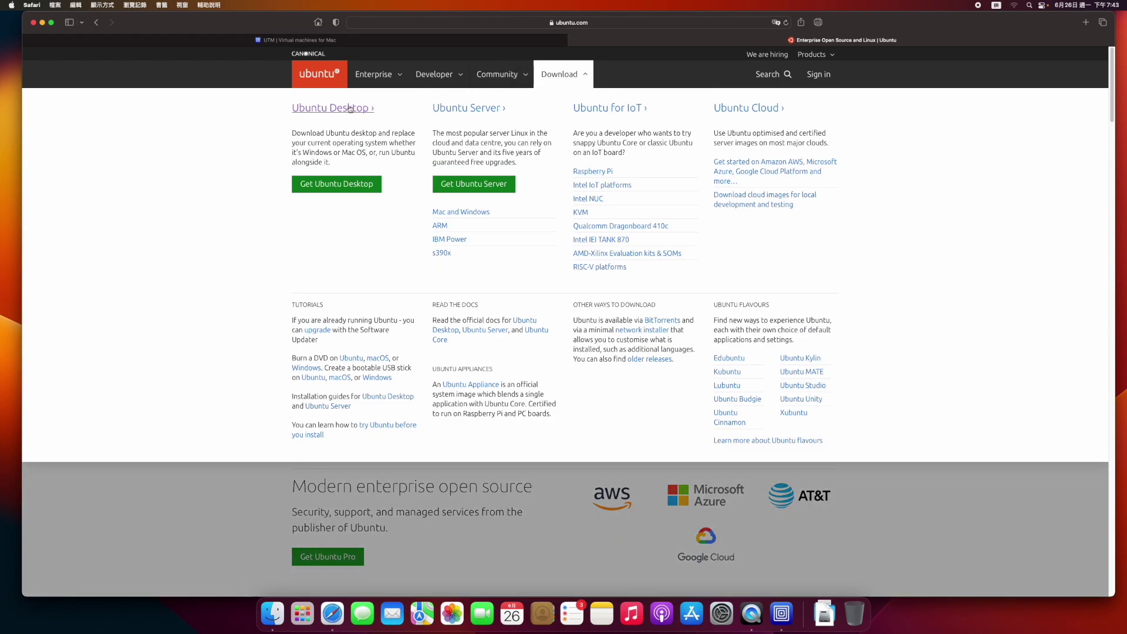
{"action": "left_click", "coordinate": [333, 114]}
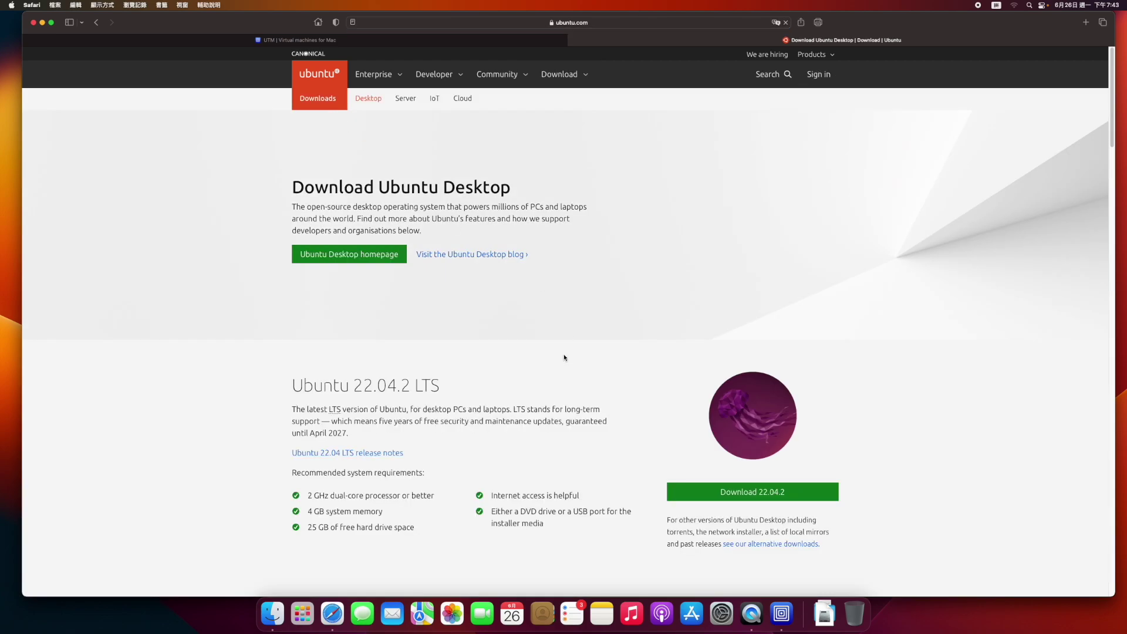
Examine the Ubuntu 22.04.2 LTS description, recommended system requirements and download option, along with the Ubuntu 23.04 entry
{"action": "scroll", "coordinate": [554, 370], "scroll_direction": "down", "scroll_amount": 1}
{"action": "scroll", "coordinate": [554, 370], "scroll_direction": "down", "scroll_amount": 1}
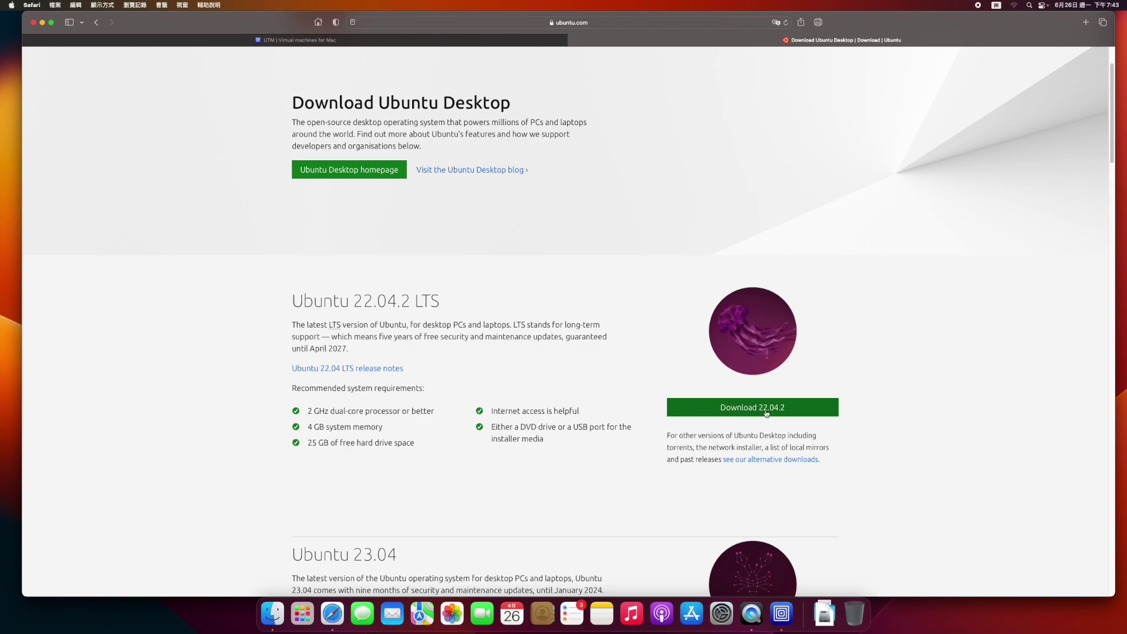
{"action": "scroll", "coordinate": [420, 348], "scroll_direction": "down", "scroll_amount": 3}
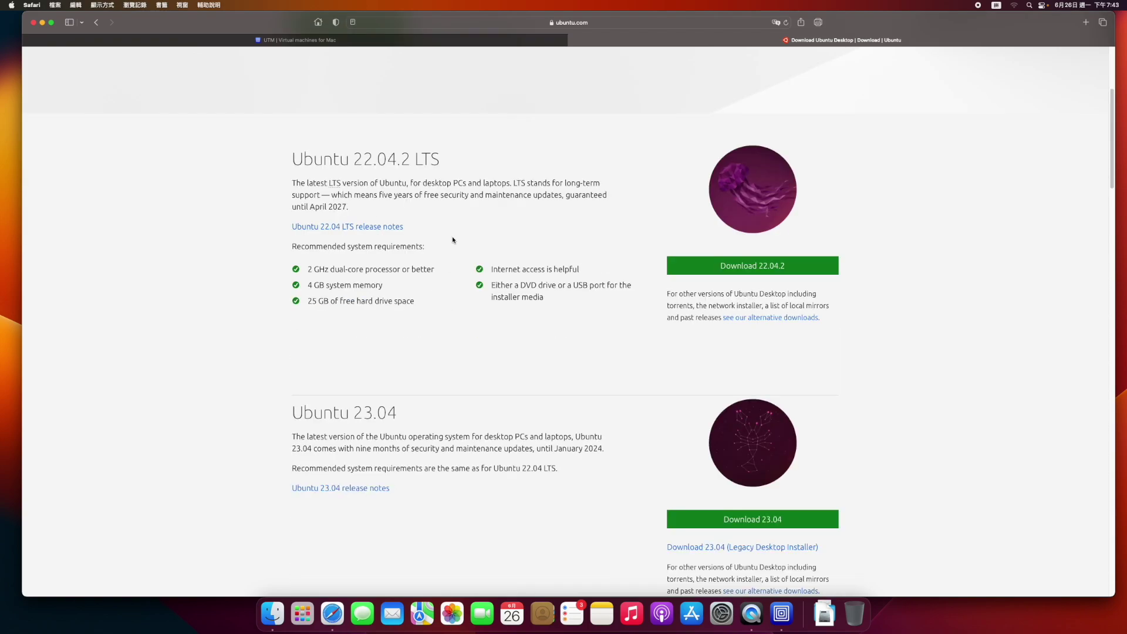
{"action": "left_click_drag", "start_coordinate": [418, 163], "coordinate": [469, 162]}
{"action": "left_click_drag", "start_coordinate": [309, 268], "coordinate": [548, 327]}
{"action": "left_click", "coordinate": [622, 324]}
{"action": "scroll", "coordinate": [555, 327], "scroll_direction": "up", "scroll_amount": 1}
{"action": "scroll", "coordinate": [555, 285], "scroll_direction": "up", "scroll_amount": 2}
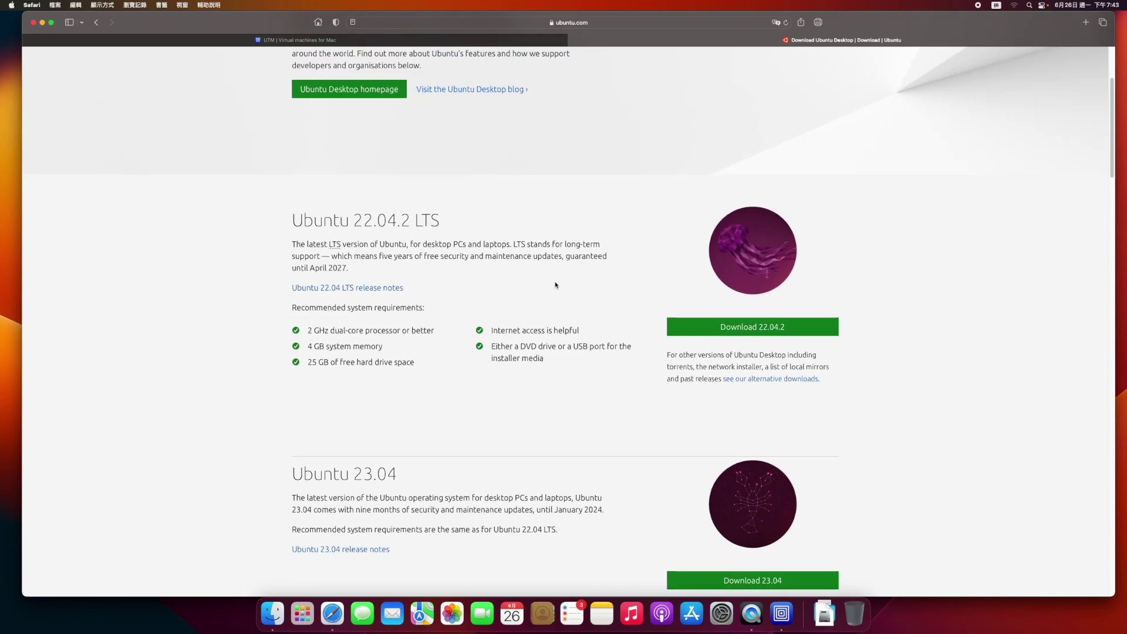
{"action": "scroll", "coordinate": [586, 319], "scroll_direction": "up", "scroll_amount": 3}
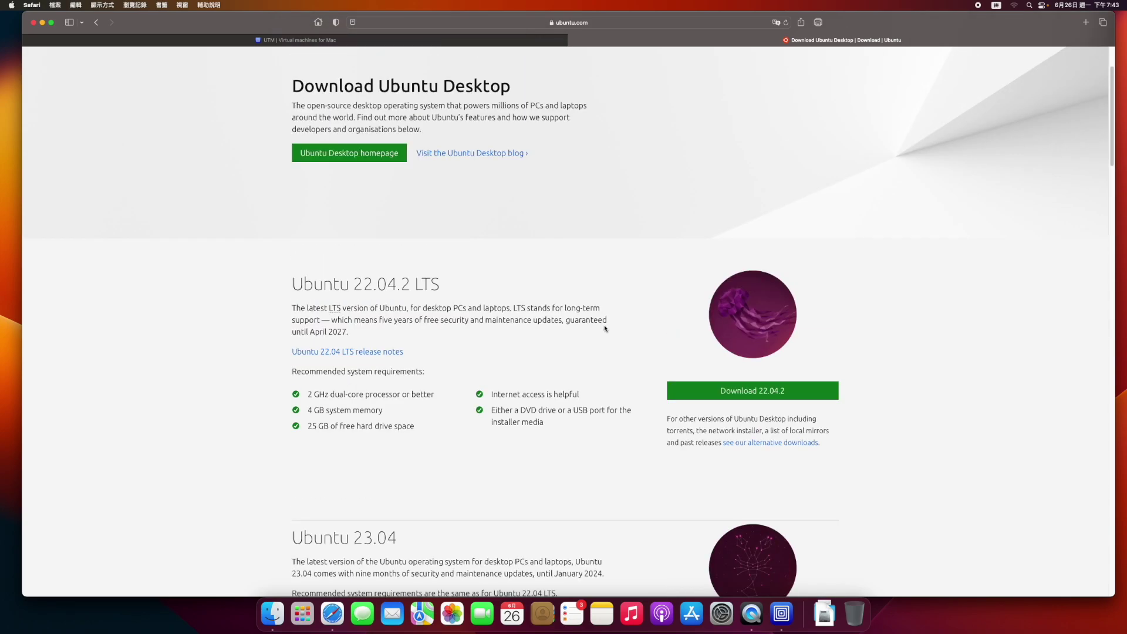
{"action": "scroll", "coordinate": [587, 324], "scroll_direction": "up", "scroll_amount": 3}
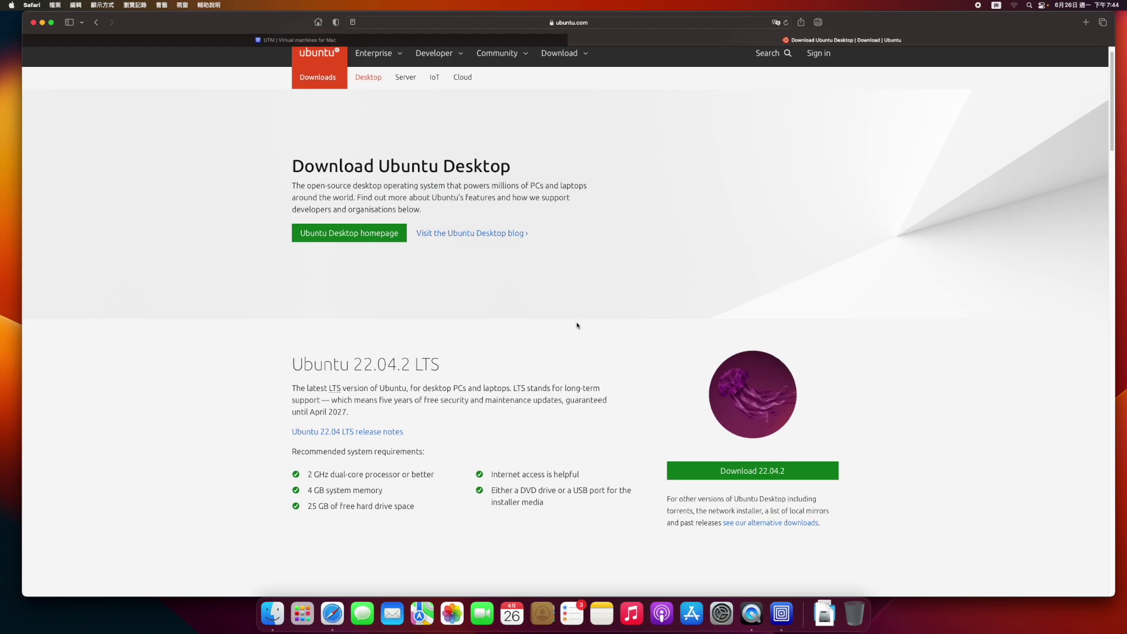
{"action": "scroll", "coordinate": [578, 324], "scroll_direction": "down", "scroll_amount": 2}
{"action": "scroll", "coordinate": [612, 347], "scroll_direction": "down", "scroll_amount": 1}
{"action": "scroll", "coordinate": [612, 347], "scroll_direction": "down", "scroll_amount": 2}
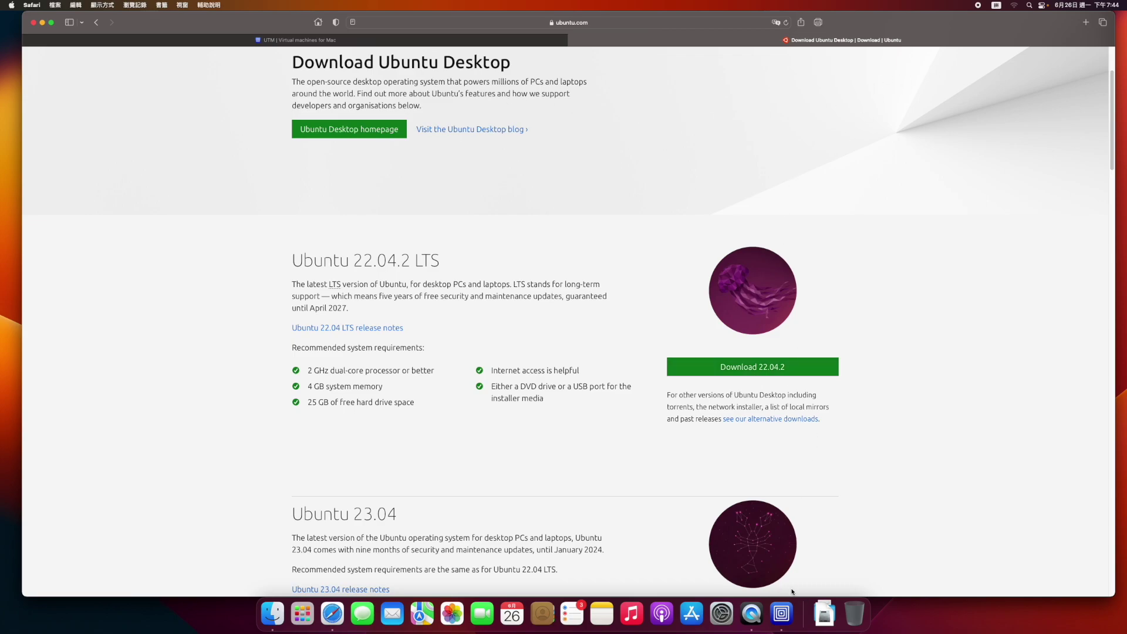
Open the T7 external drive, check the Windows 11 and Ubuntu 22.04.2 ISO files on it, and close its window
{"action": "key", "text": "F11"}
{"action": "double_click", "coordinate": [1085, 51]}
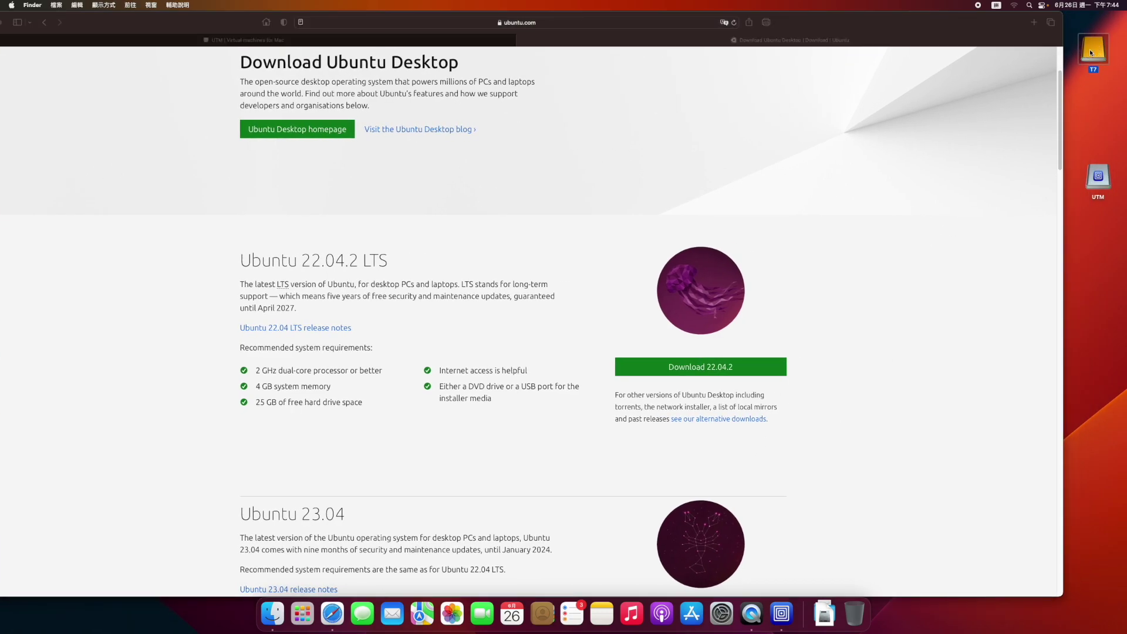
{"action": "mouse_move", "coordinate": [347, 92]}
{"action": "left_mouse_down"}
{"action": "mouse_move", "coordinate": [463, 103]}
{"action": "mouse_move", "coordinate": [442, 129]}
{"action": "mouse_move", "coordinate": [456, 139]}
{"action": "mouse_move", "coordinate": [345, 81]}
{"action": "left_mouse_up"}
{"action": "left_click", "coordinate": [466, 143]}
{"action": "left_click", "coordinate": [478, 166]}
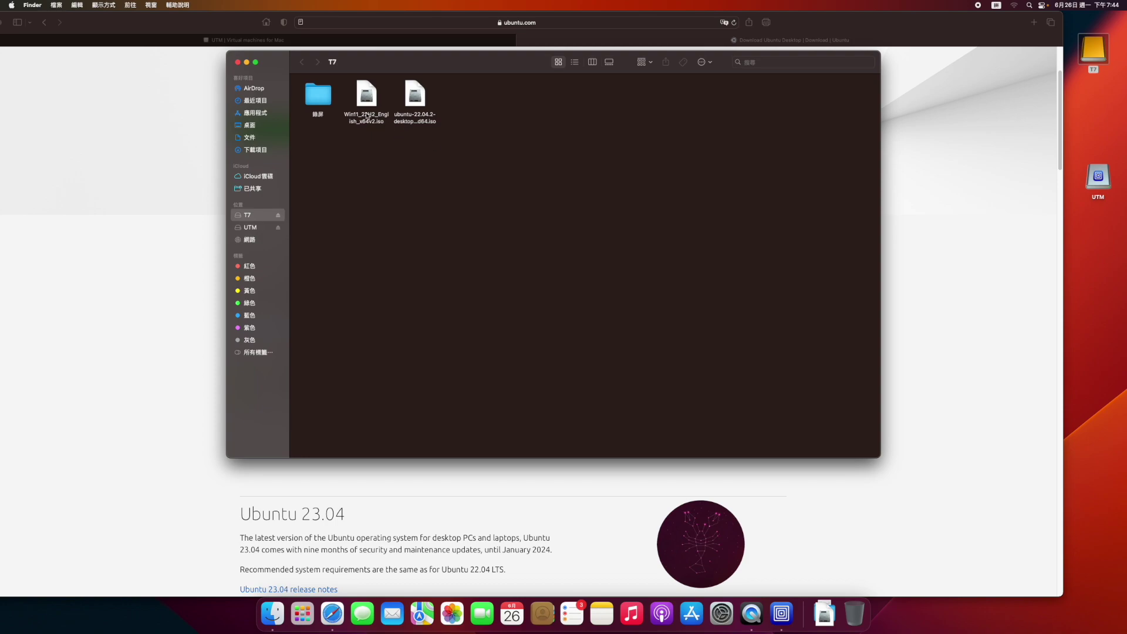
{"action": "left_click", "coordinate": [367, 119]}
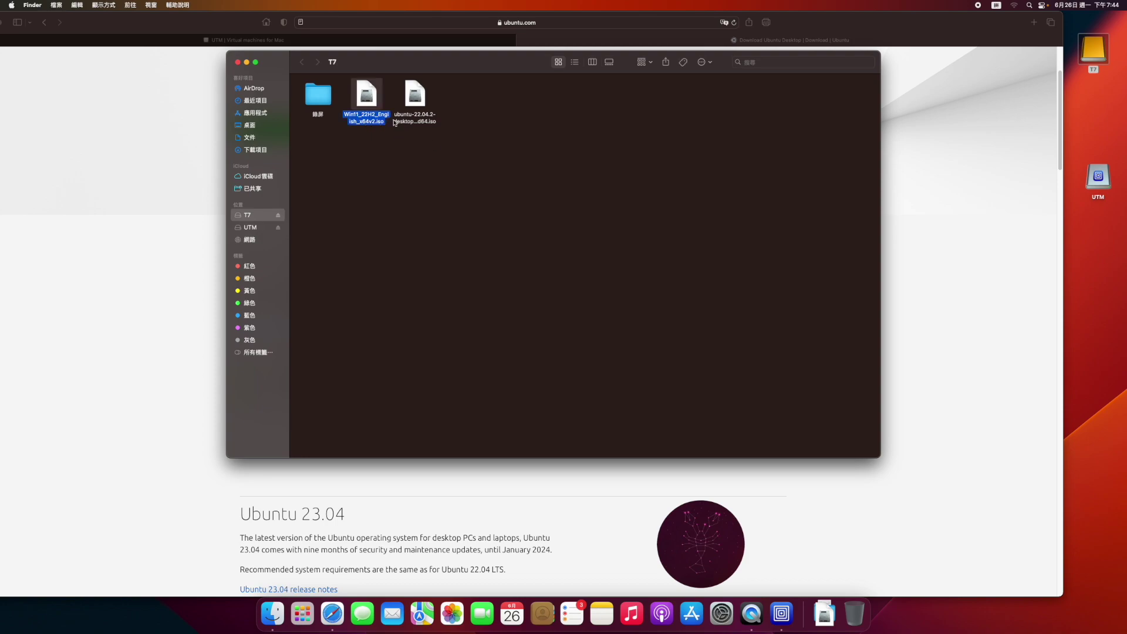
{"action": "left_click", "coordinate": [415, 117]}
{"action": "left_click", "coordinate": [385, 150]}
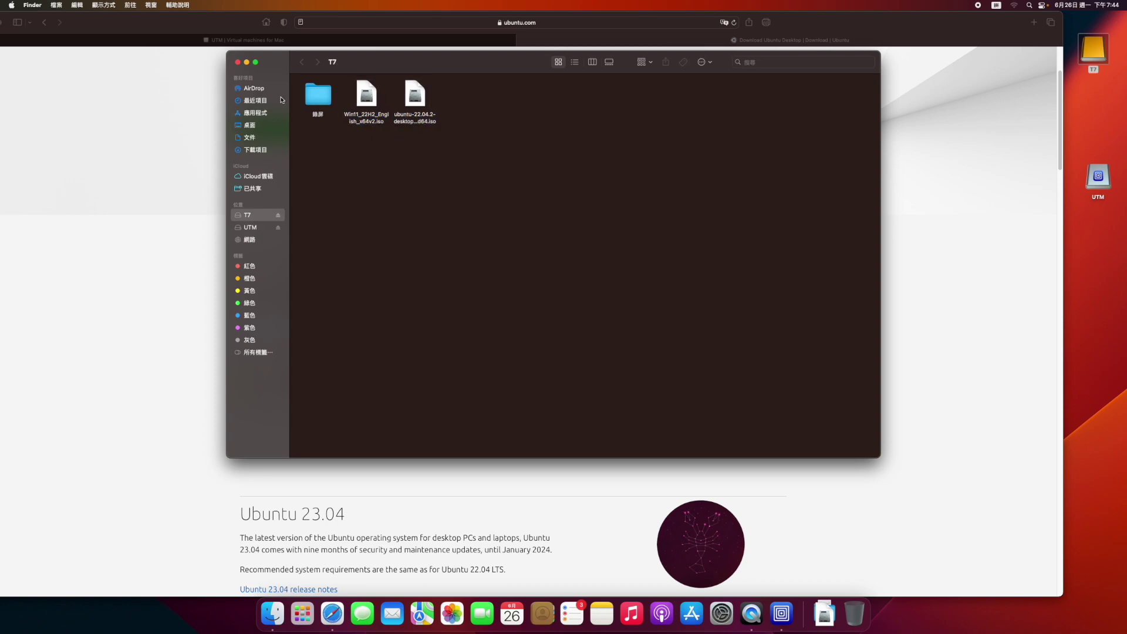
{"action": "left_click", "coordinate": [238, 62]}
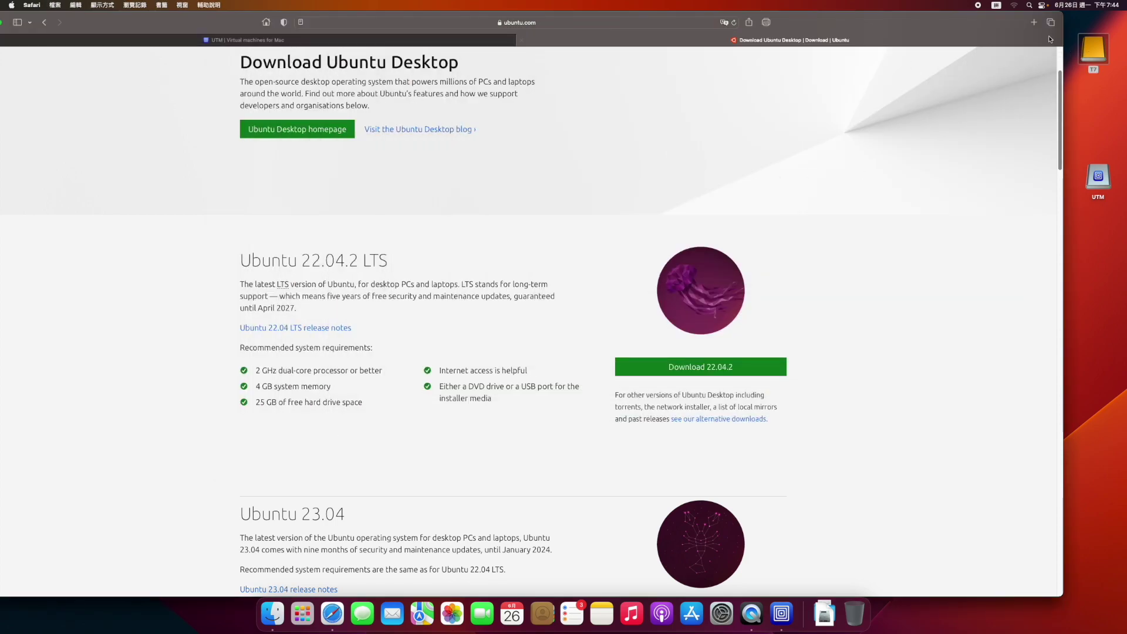
Search for "windows 11 iso" in a new browser tab and open Microsoft's Download Windows 11 page
{"action": "left_click", "coordinate": [1033, 21]}
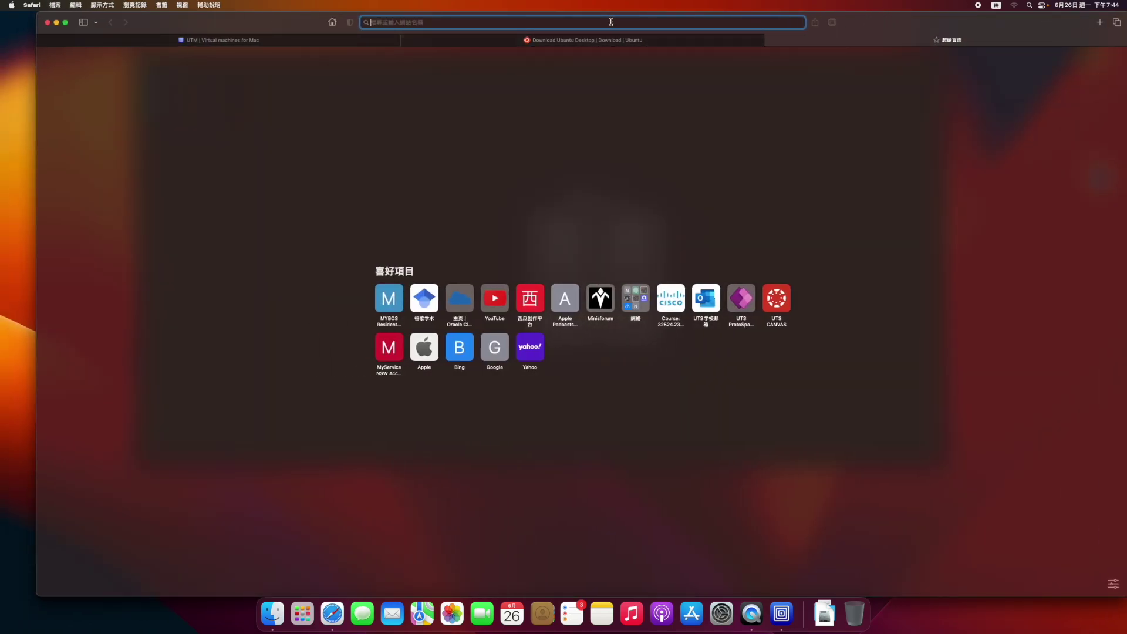
{"action": "type", "text": "windows 11 iso"}
{"action": "key", "text": "Return"}
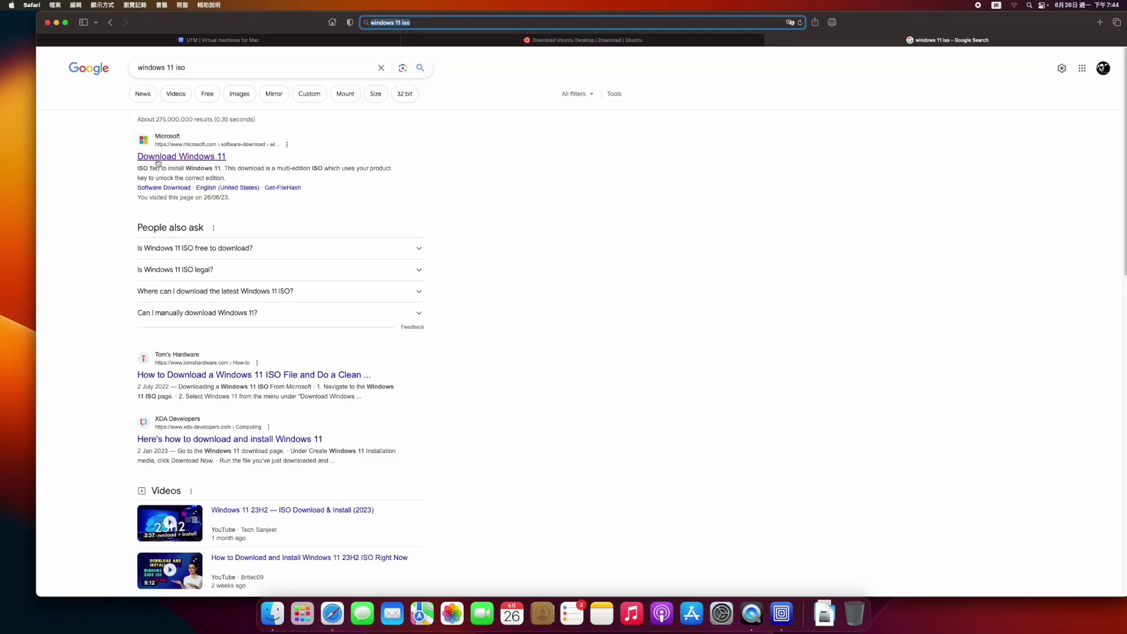
{"action": "left_click", "coordinate": [177, 158]}
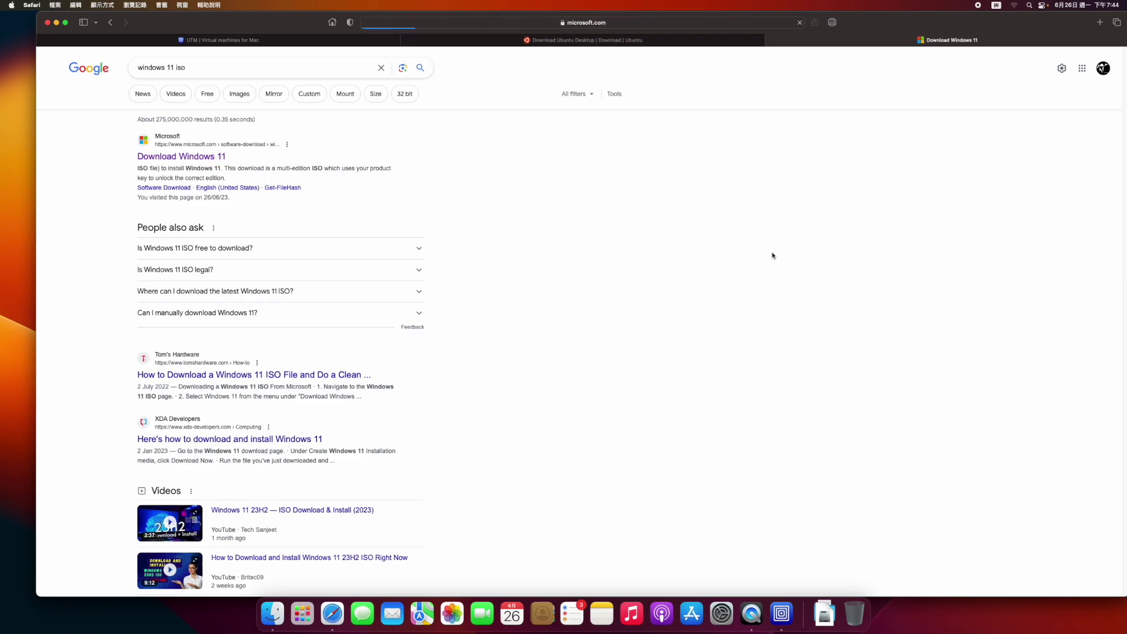
Choose Windows 11 (multi-edition ISO for x64 devices) as the download in the Disk Image (ISO) section
{"action": "scroll", "coordinate": [352, 276], "scroll_direction": "down", "scroll_amount": 5}
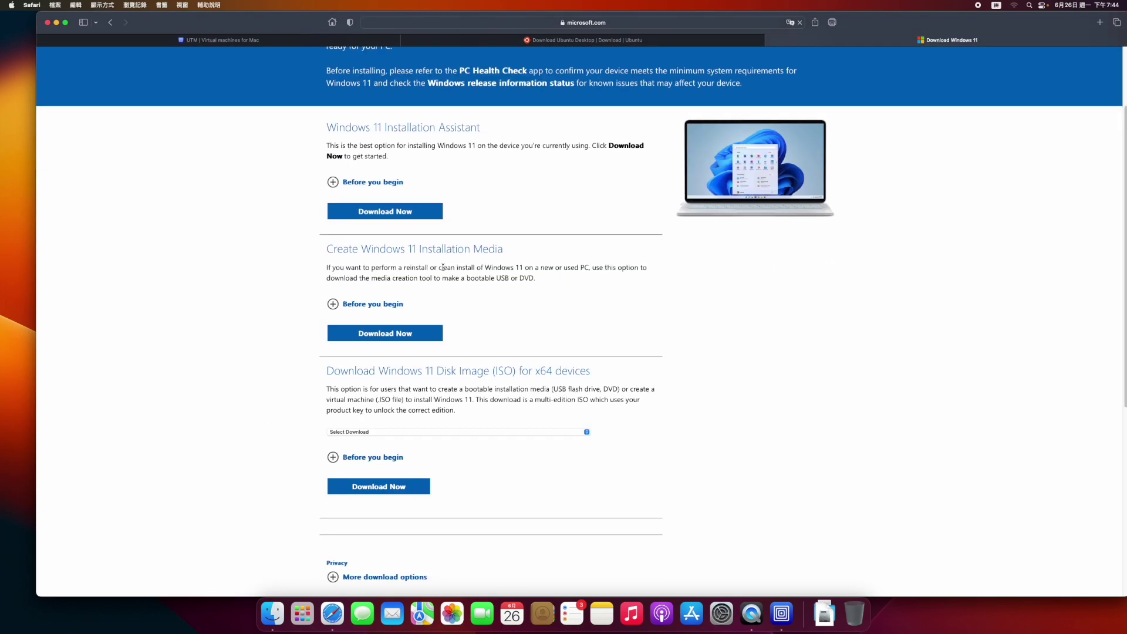
{"action": "scroll", "coordinate": [446, 286], "scroll_direction": "down", "scroll_amount": 3}
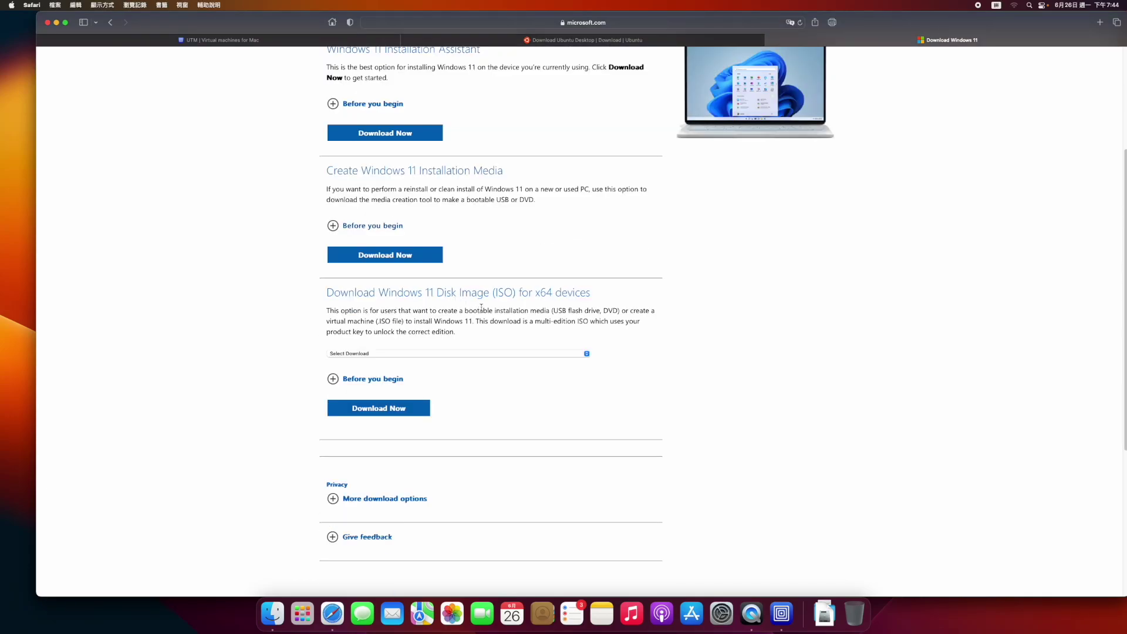
{"action": "left_click_drag", "start_coordinate": [437, 293], "coordinate": [592, 292]}
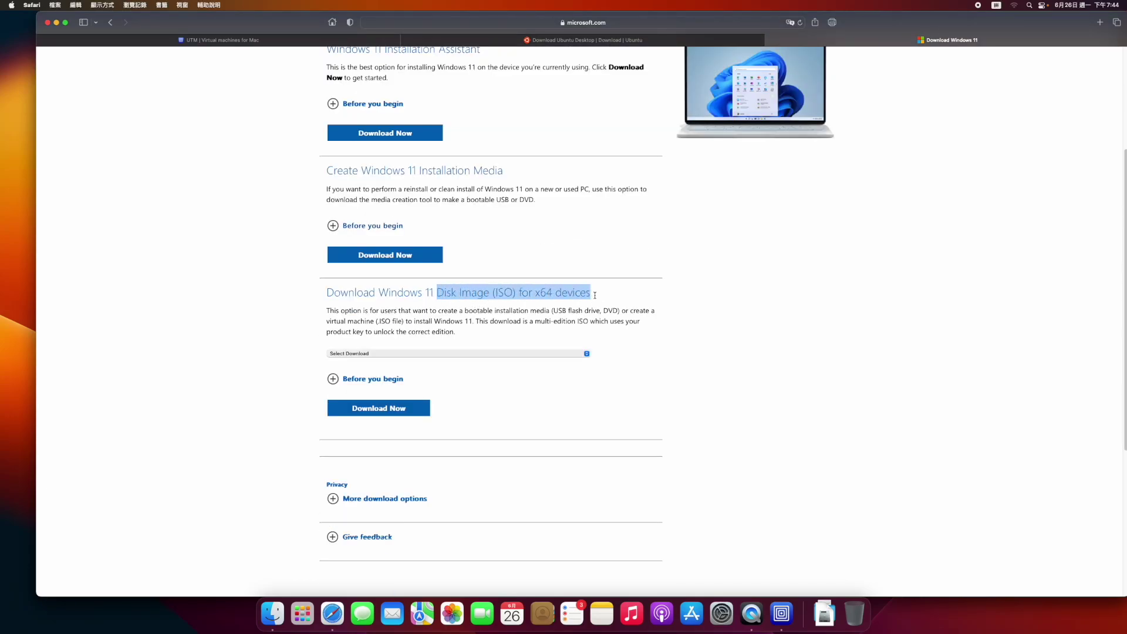
{"action": "key", "text": "Tab"}
{"action": "left_click", "coordinate": [384, 353]}
{"action": "left_click", "coordinate": [376, 362]}
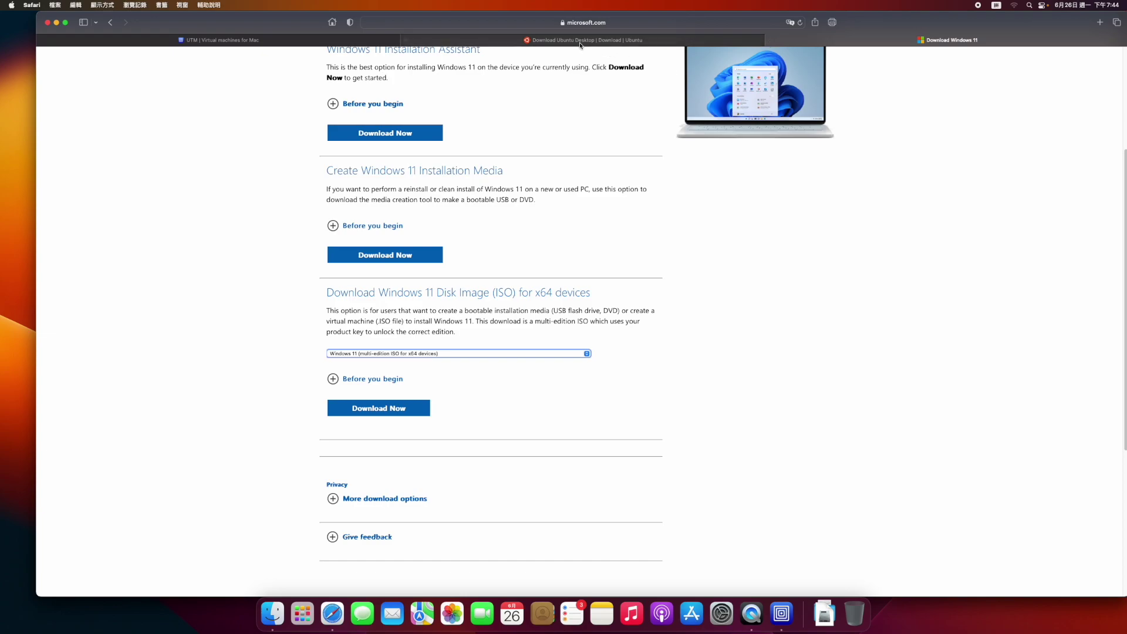
Minimize the browser to return to UTM and begin a new emulated virtual machine with Windows as the operating system
{"action": "left_click", "coordinate": [57, 22]}
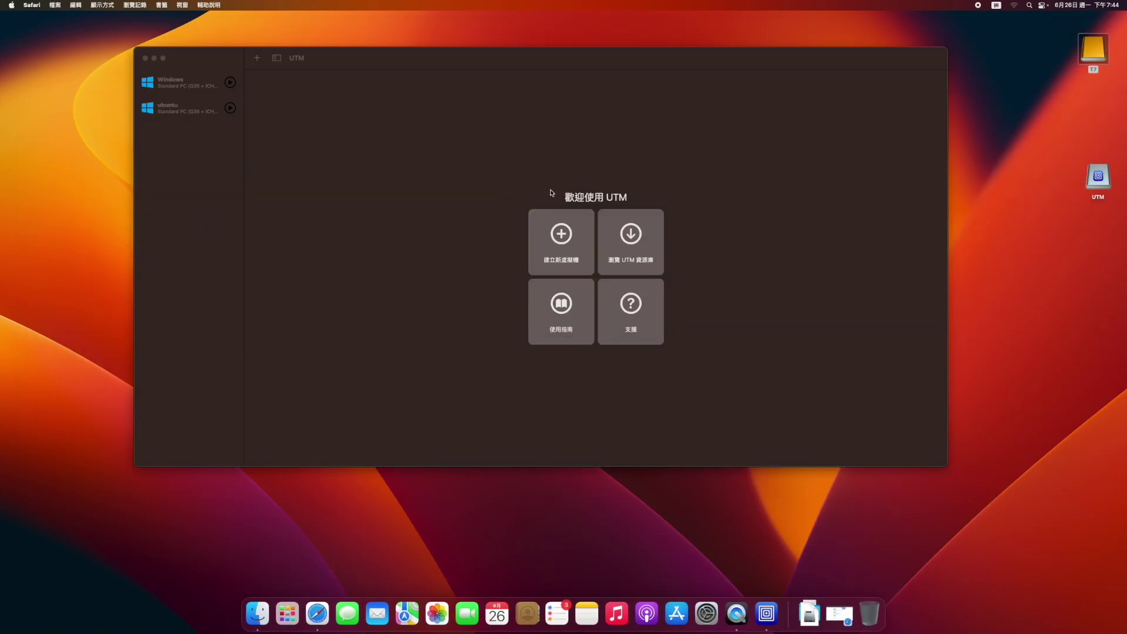
{"action": "left_click_drag", "start_coordinate": [456, 65], "coordinate": [465, 112]}
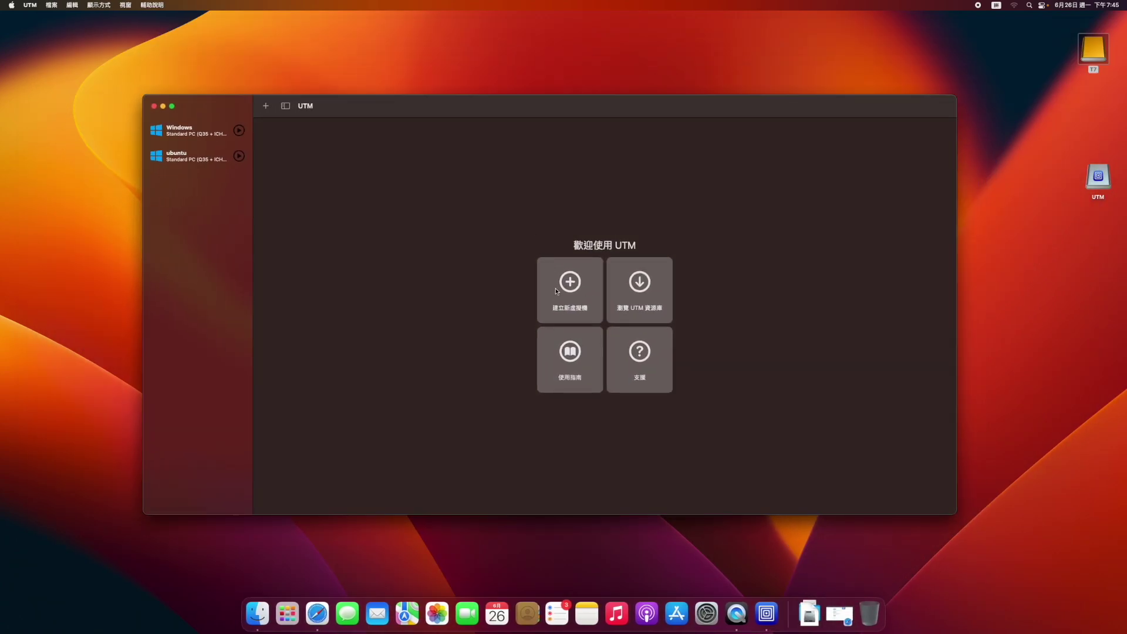
{"action": "left_click", "coordinate": [573, 287]}
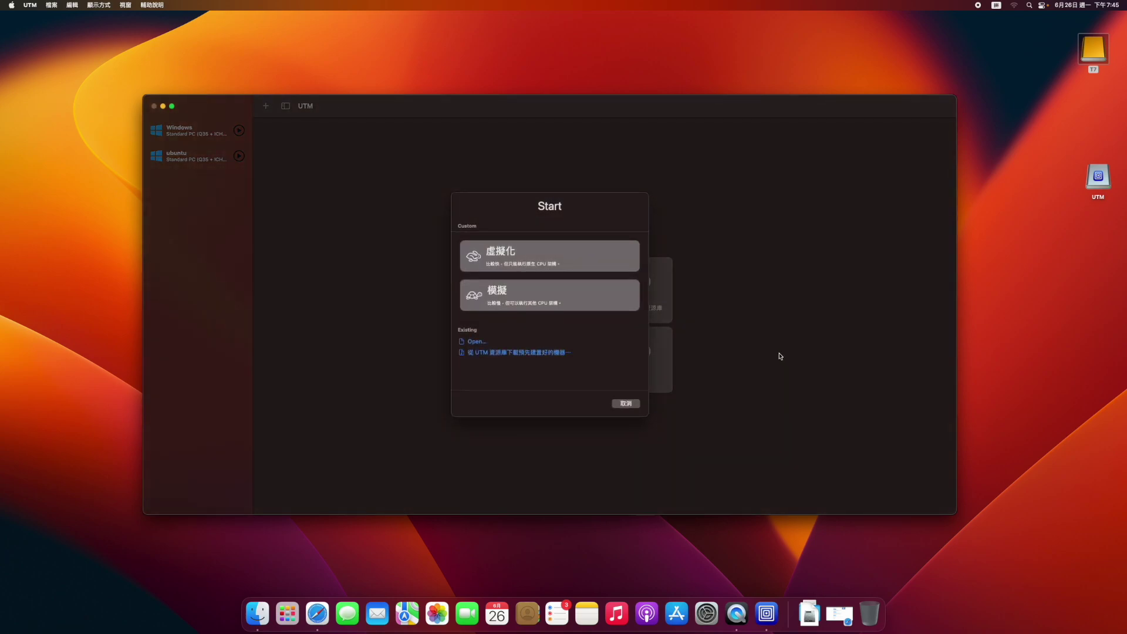
{"action": "left_click", "coordinate": [625, 404]}
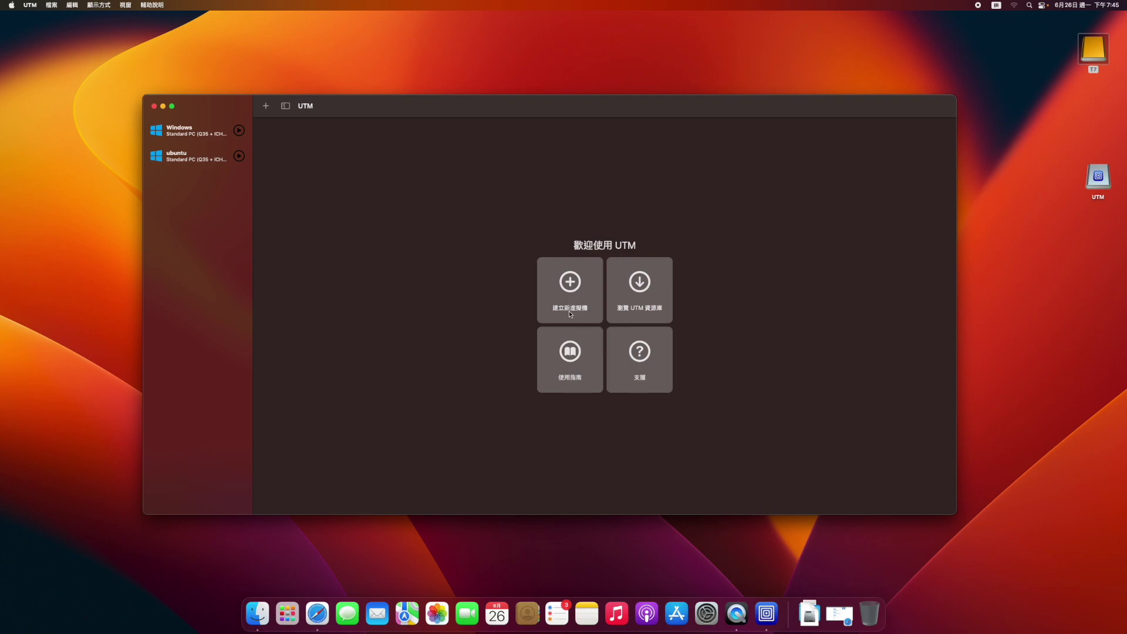
{"action": "left_click", "coordinate": [568, 291]}
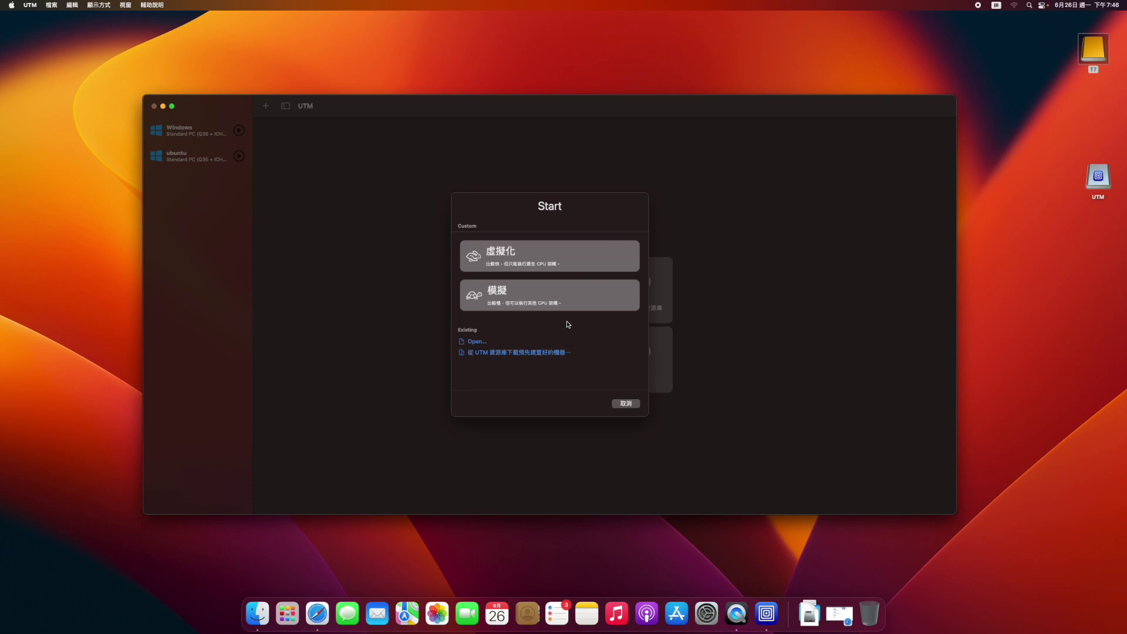
{"action": "left_click", "coordinate": [565, 303]}
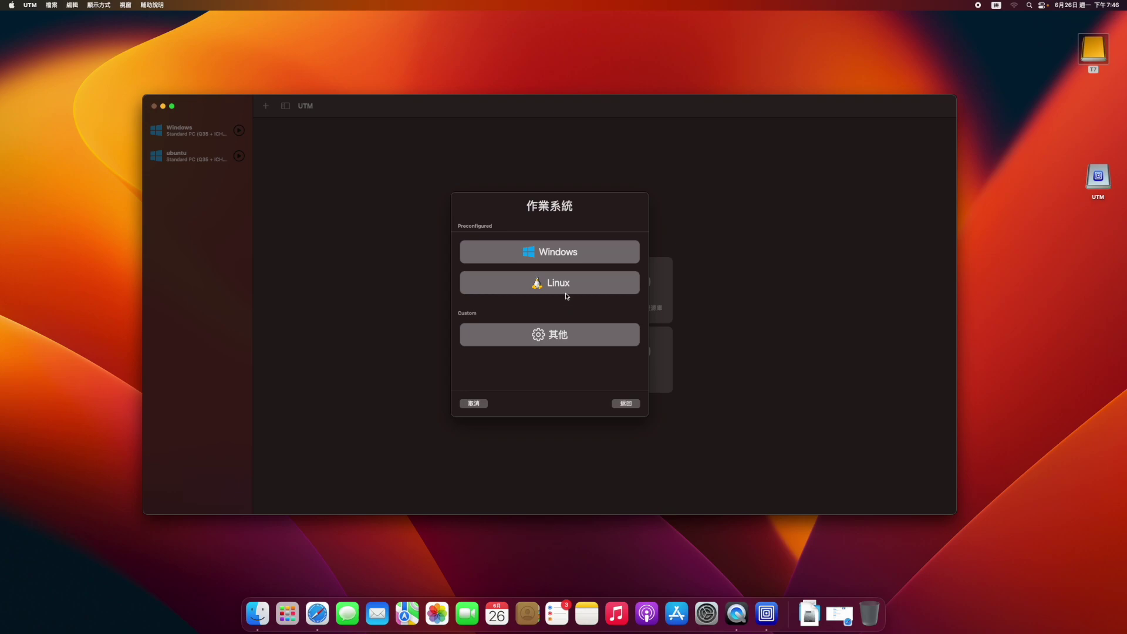
{"action": "left_click", "coordinate": [544, 338]}
{"action": "left_click", "coordinate": [594, 403]}
{"action": "left_click", "coordinate": [578, 255]}
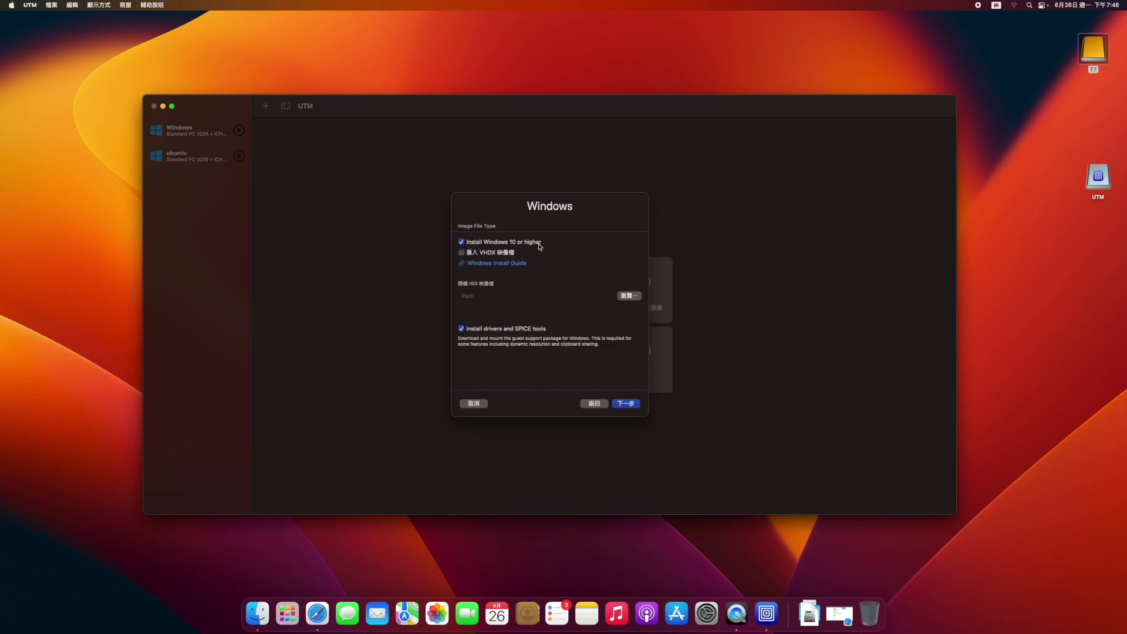
Turn off Windows 10 or higher installation and UEFI boot, and use Win11_22H2_English_x64v2.iso from T7 as the boot image
{"action": "left_click", "coordinate": [477, 244]}
{"action": "left_click", "coordinate": [486, 308]}
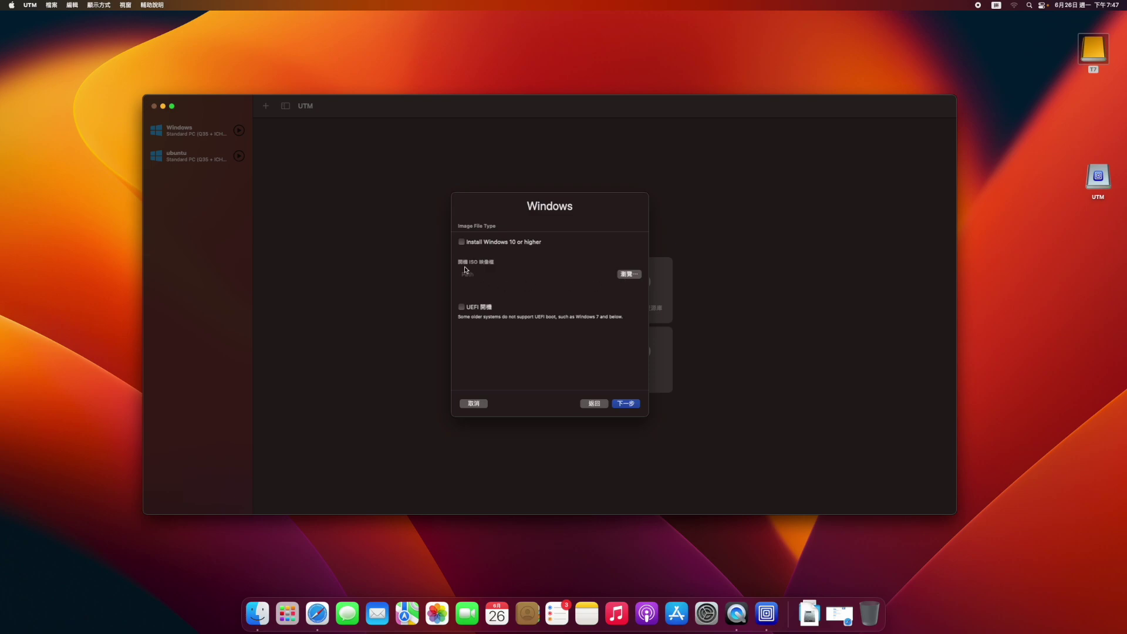
{"action": "left_click", "coordinate": [629, 274]}
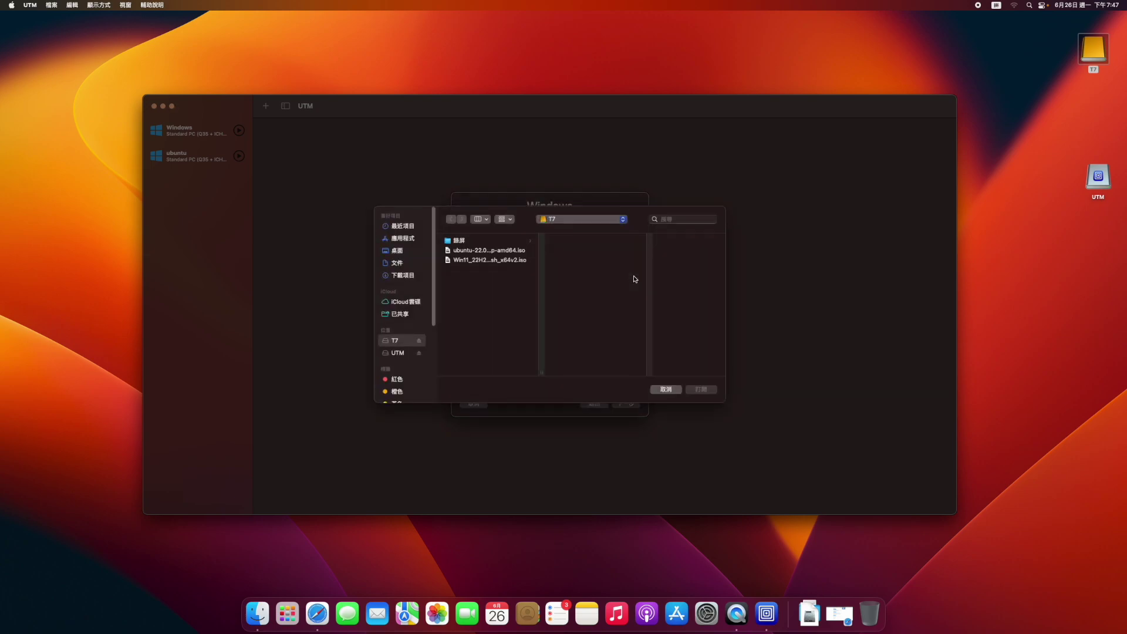
{"action": "left_click", "coordinate": [482, 262]}
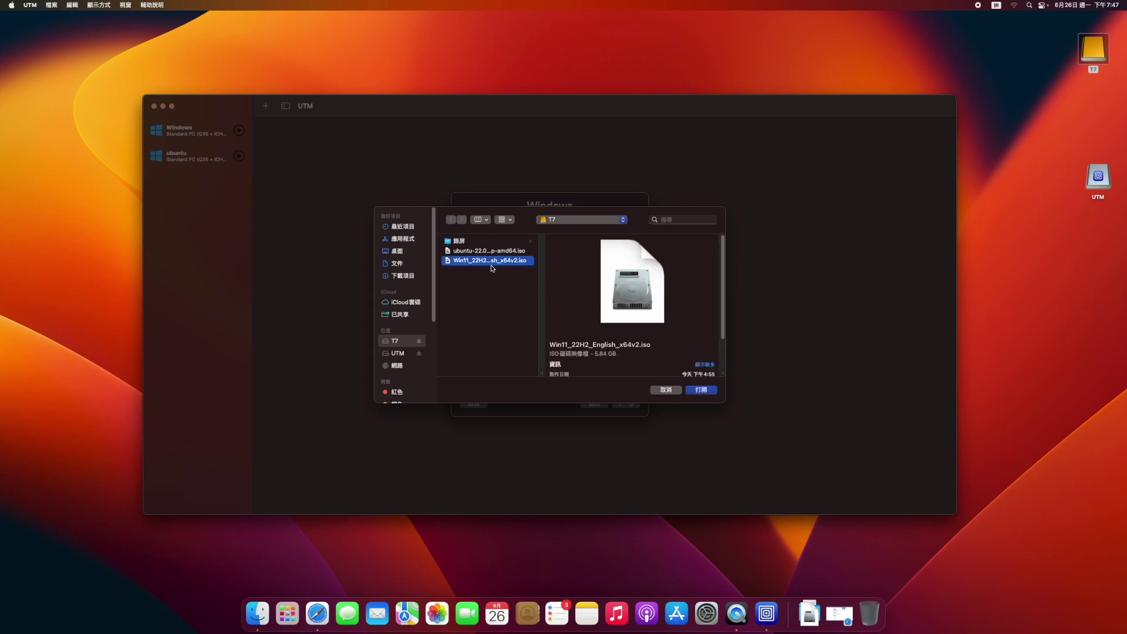
{"action": "left_click", "coordinate": [707, 392]}
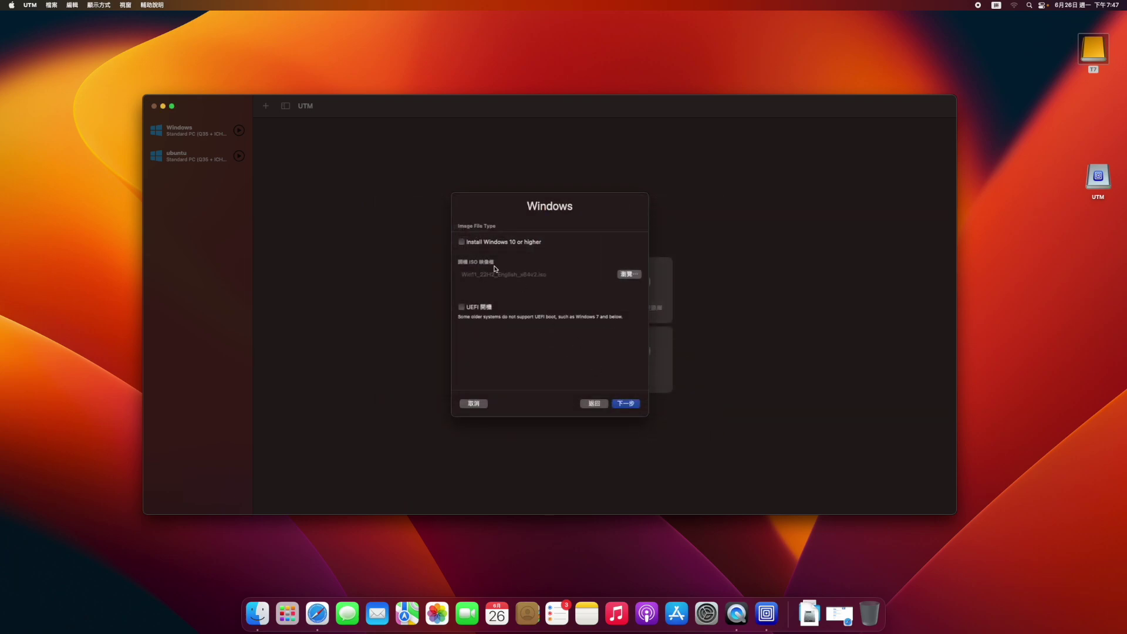
{"action": "left_click", "coordinate": [625, 403]}
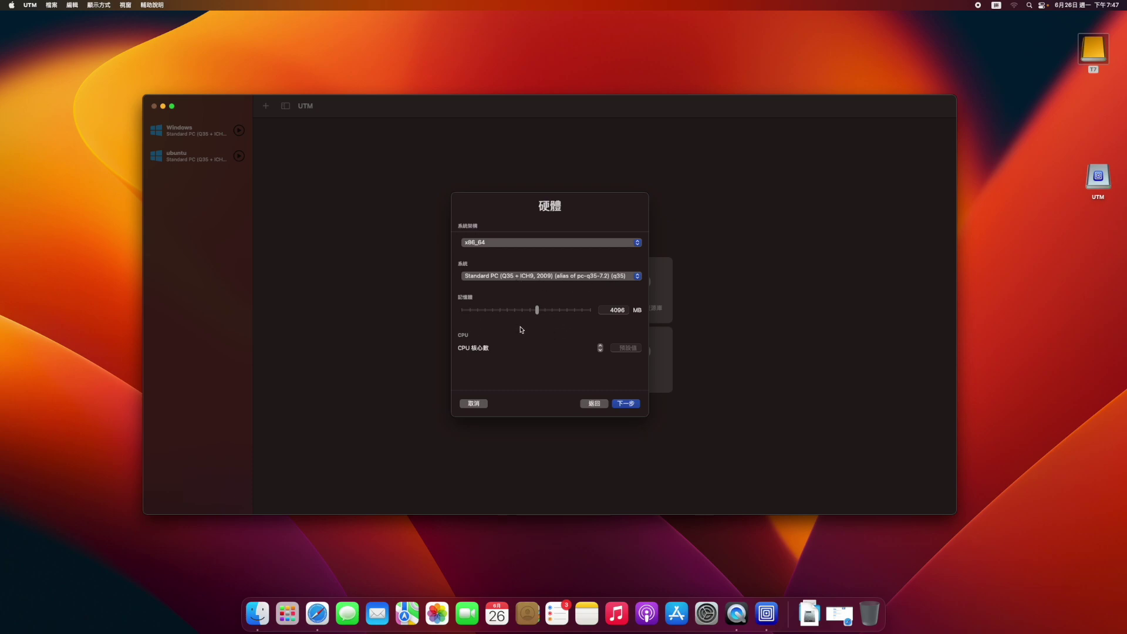
Accept the x86_64 hardware with 4096 MB of memory and 64 GB of storage, without a shared folder
{"action": "mouse_move", "coordinate": [536, 309]}
{"action": "left_mouse_down"}
{"action": "mouse_move", "coordinate": [587, 313]}
{"action": "mouse_move", "coordinate": [537, 311]}
{"action": "left_mouse_up"}
{"action": "left_click", "coordinate": [626, 403]}
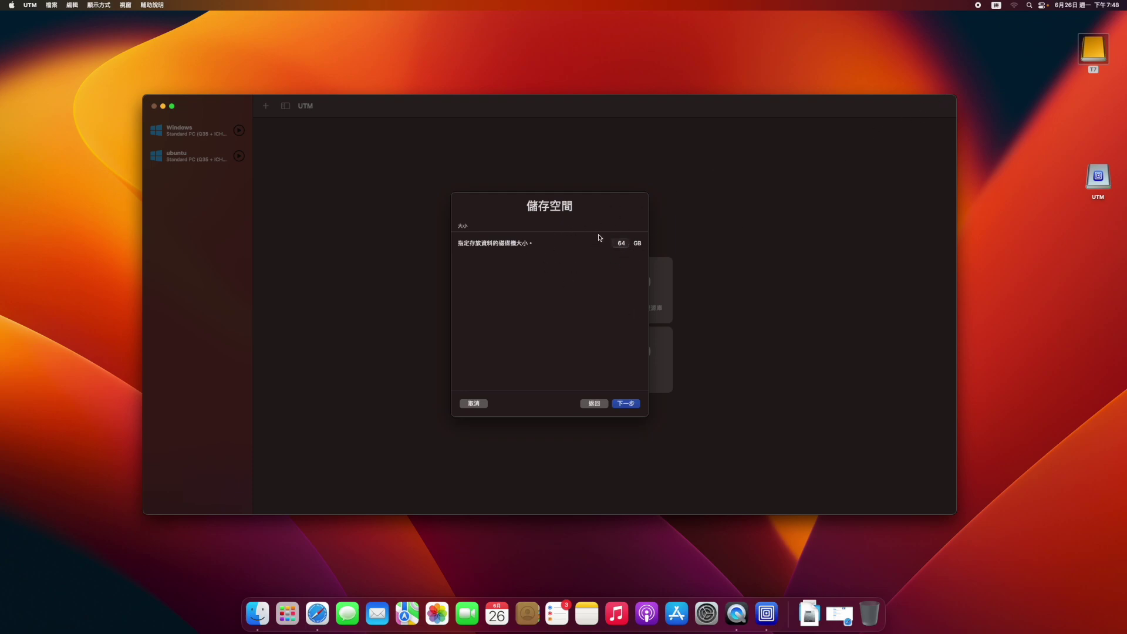
{"action": "left_click", "coordinate": [626, 403]}
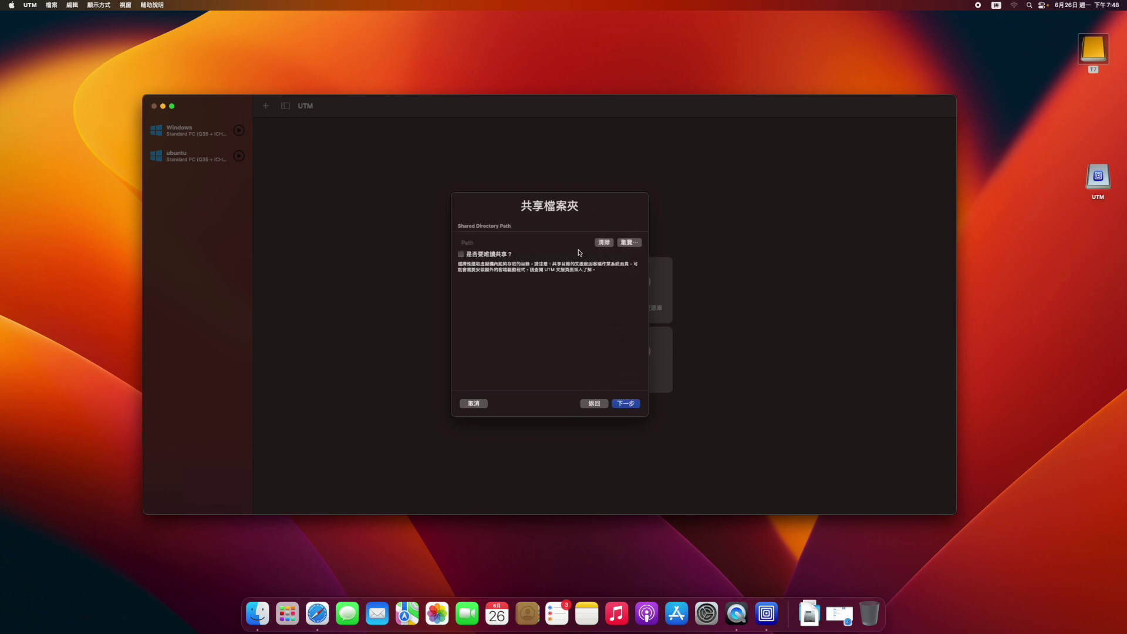
{"action": "left_click", "coordinate": [627, 405]}
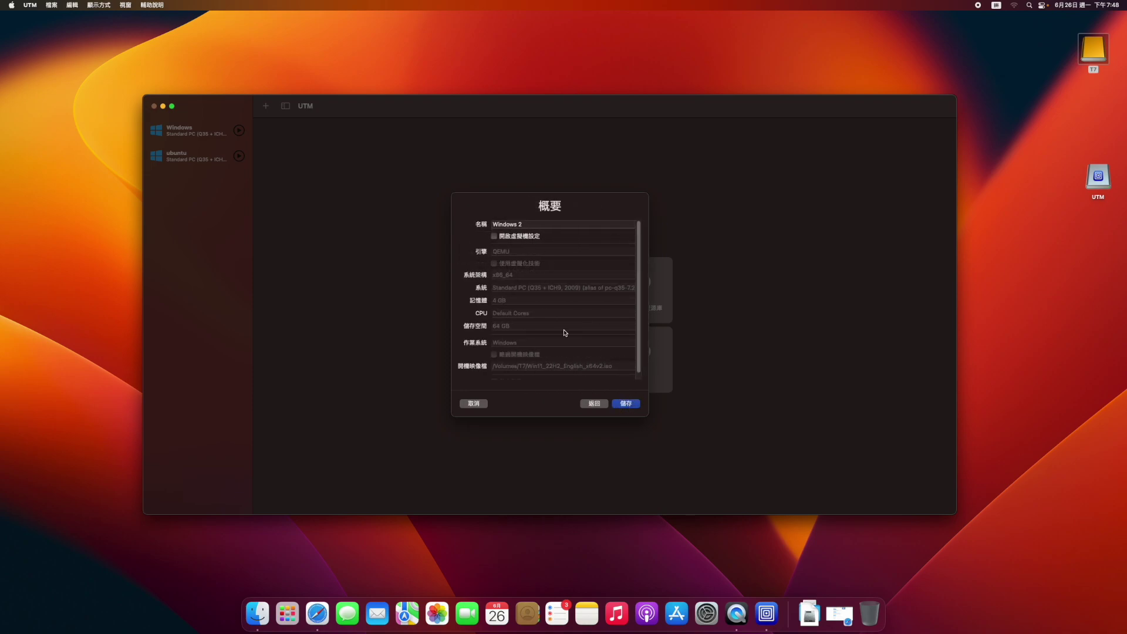
Review the configuration summary and save the virtual machine under the name Windows 2
{"action": "left_click", "coordinate": [530, 224]}
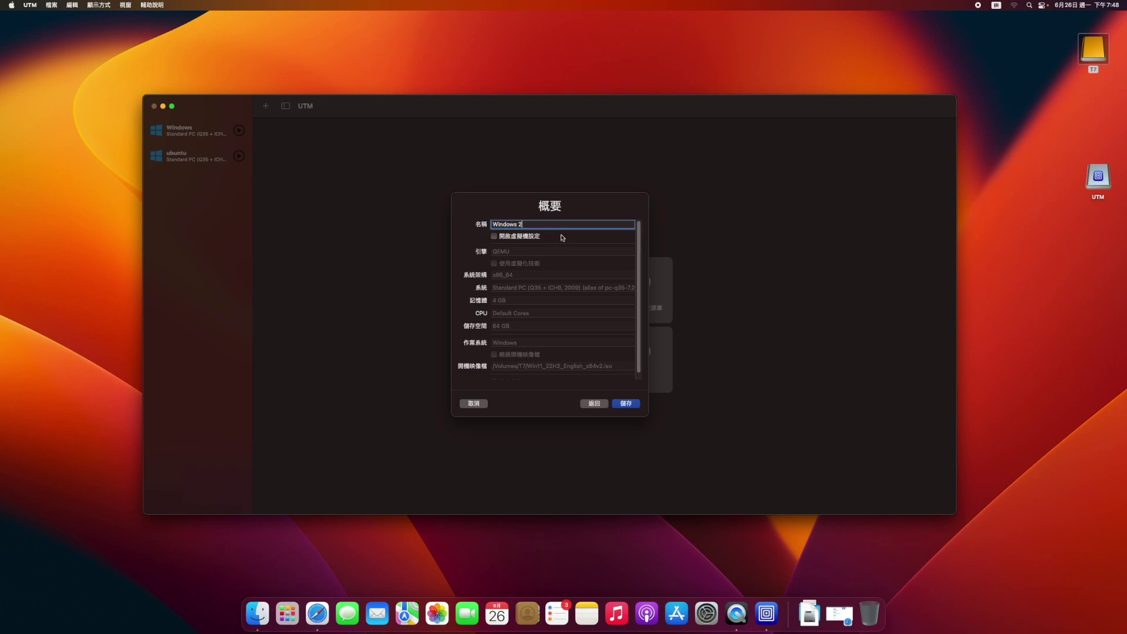
{"action": "scroll", "coordinate": [569, 255], "scroll_direction": "down", "scroll_amount": 1}
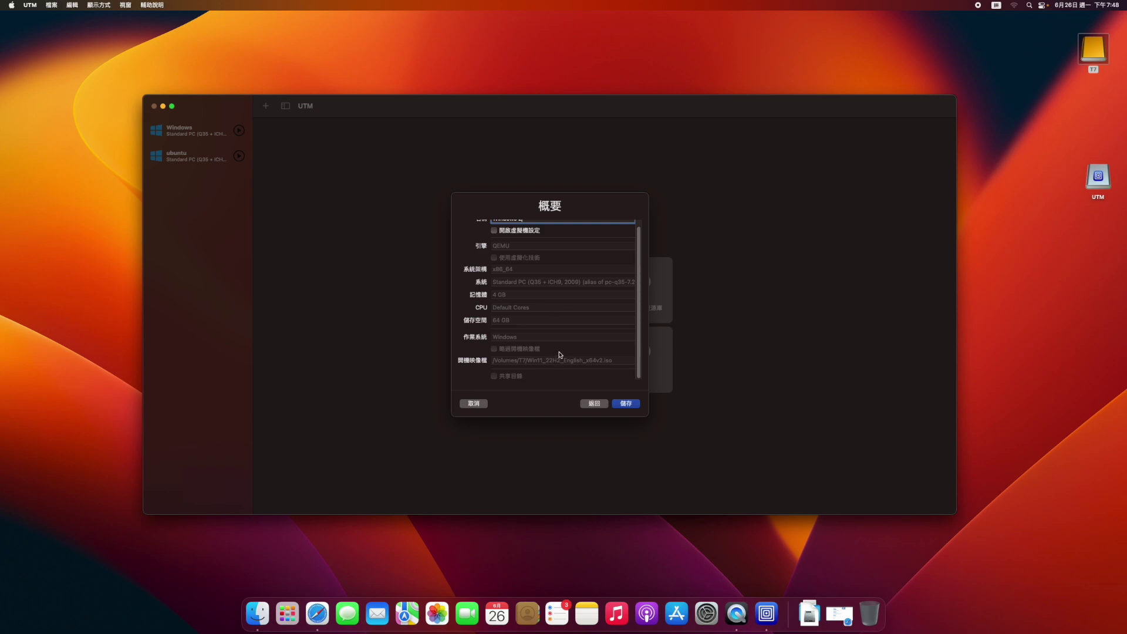
{"action": "left_click", "coordinate": [624, 404]}
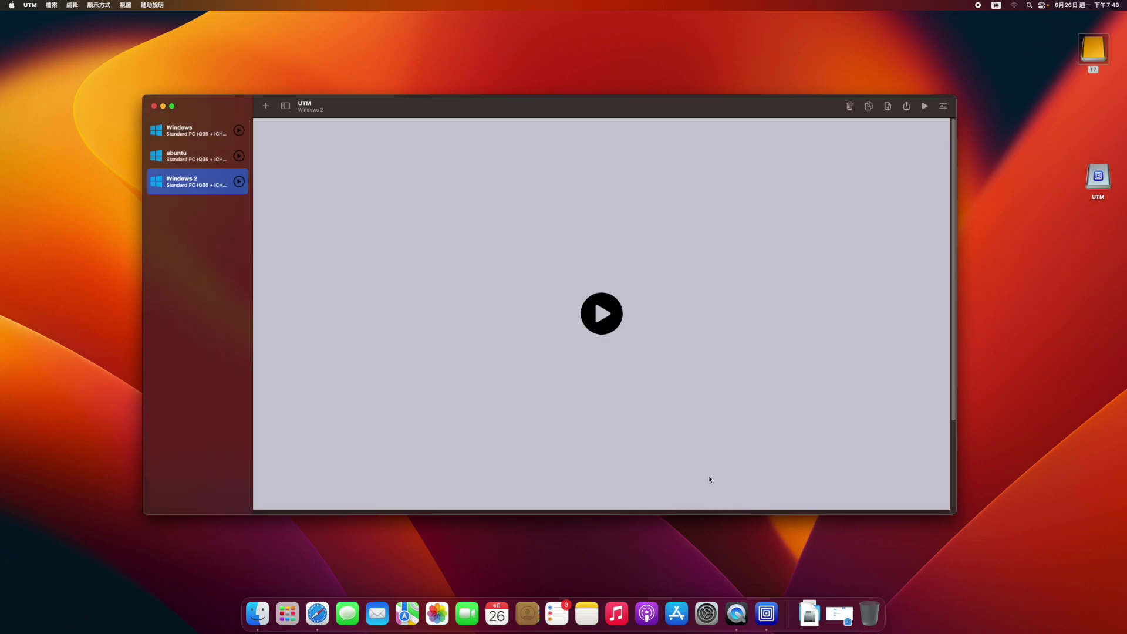
Start the Windows 2 virtual machine and place its display window over the UTM window
{"action": "left_click_drag", "start_coordinate": [442, 111], "coordinate": [475, 91]}
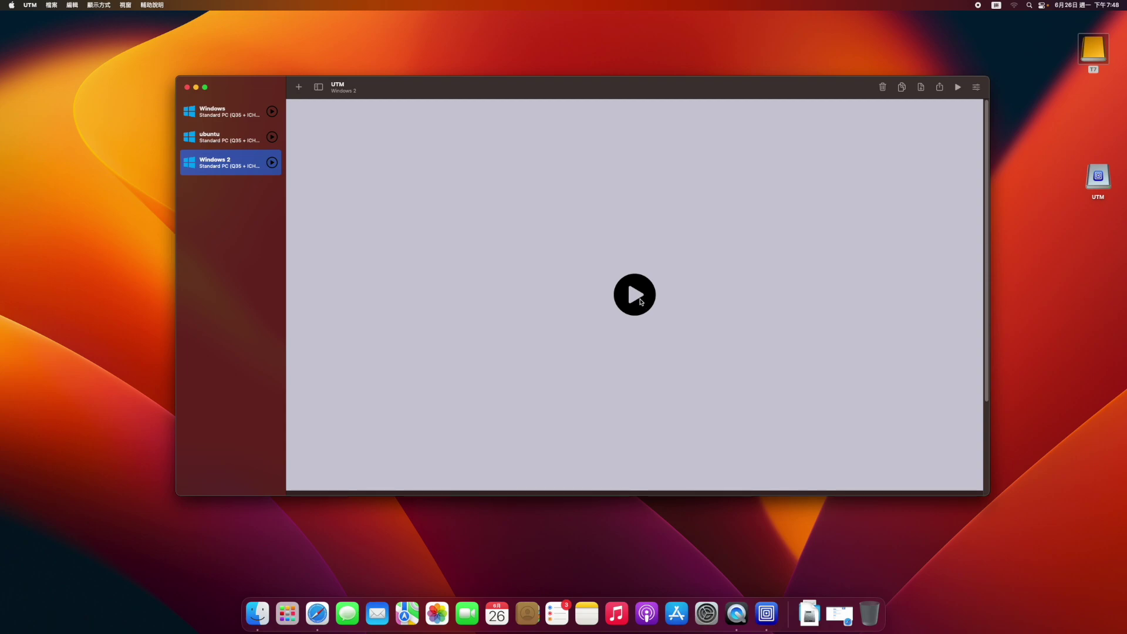
{"action": "left_click", "coordinate": [641, 302]}
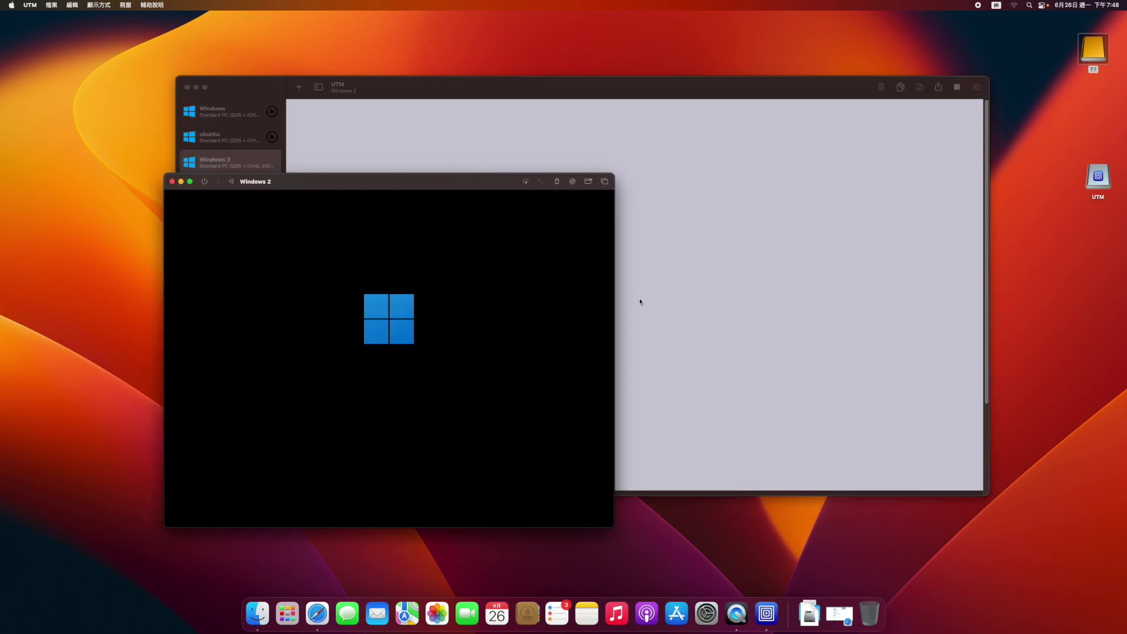
{"action": "left_click_drag", "start_coordinate": [362, 180], "coordinate": [609, 131]}
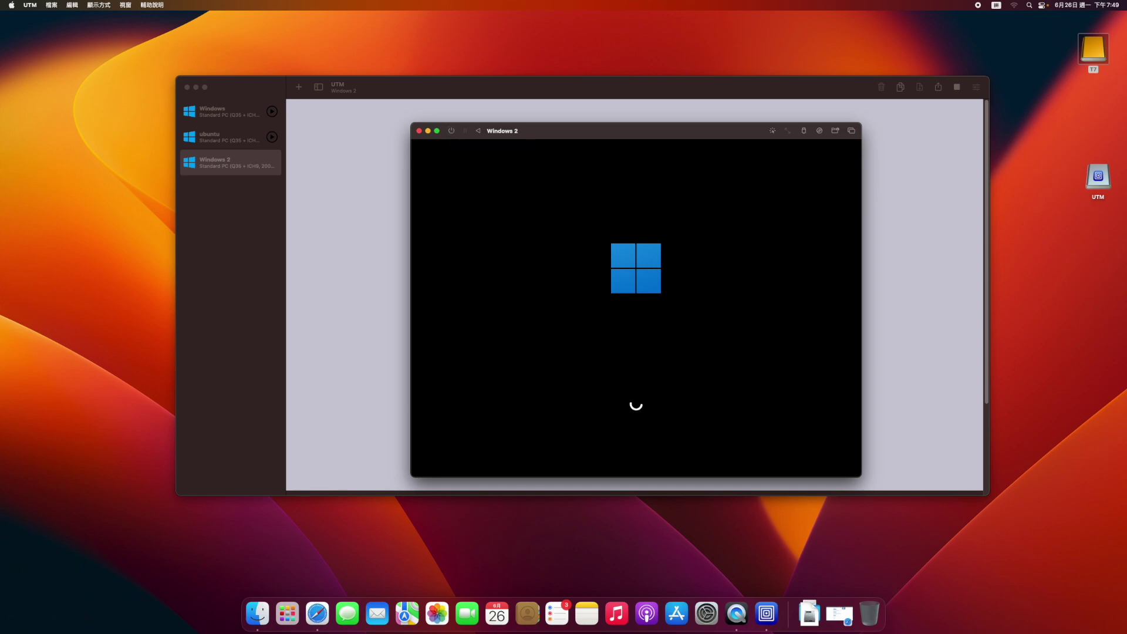
Force the Windows 2 virtual machine to shut down and close its display window
{"action": "left_click", "coordinate": [451, 130]}
{"action": "left_click", "coordinate": [662, 337]}
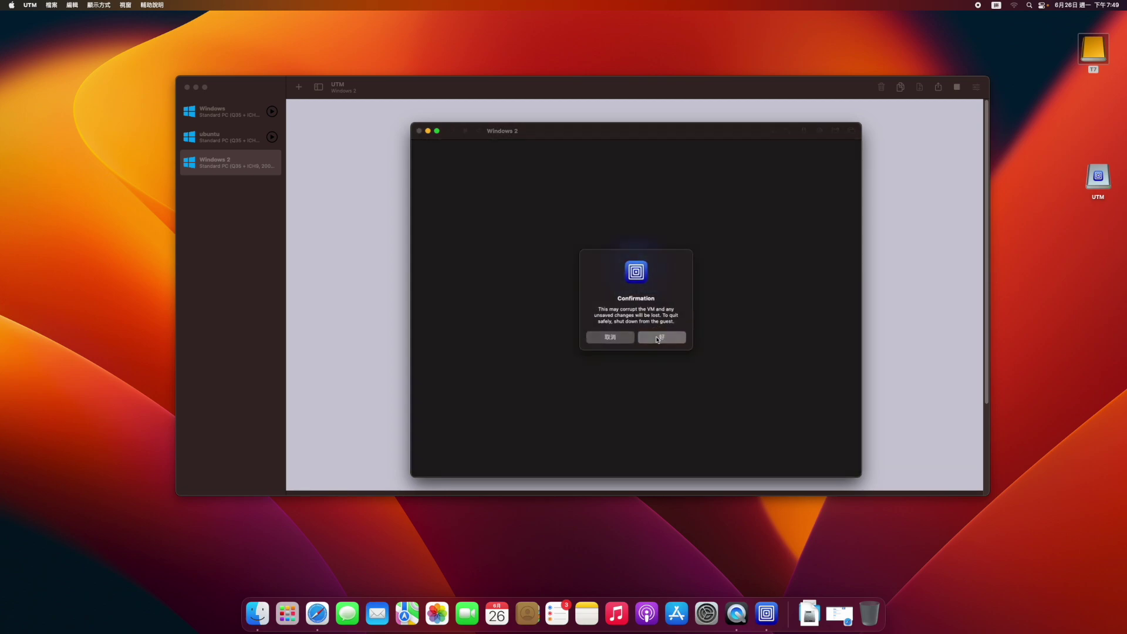
{"action": "left_click", "coordinate": [419, 131]}
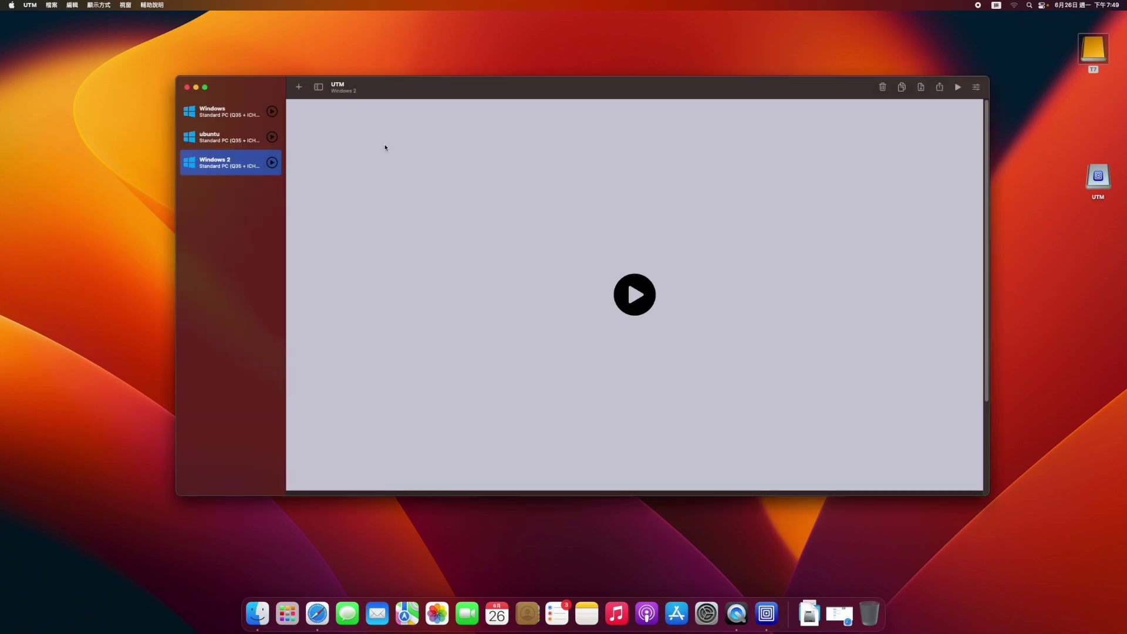
Reposition the UTM window on the desktop and enlarge it in both height and width
{"action": "left_click_drag", "start_coordinate": [399, 88], "coordinate": [365, 75]}
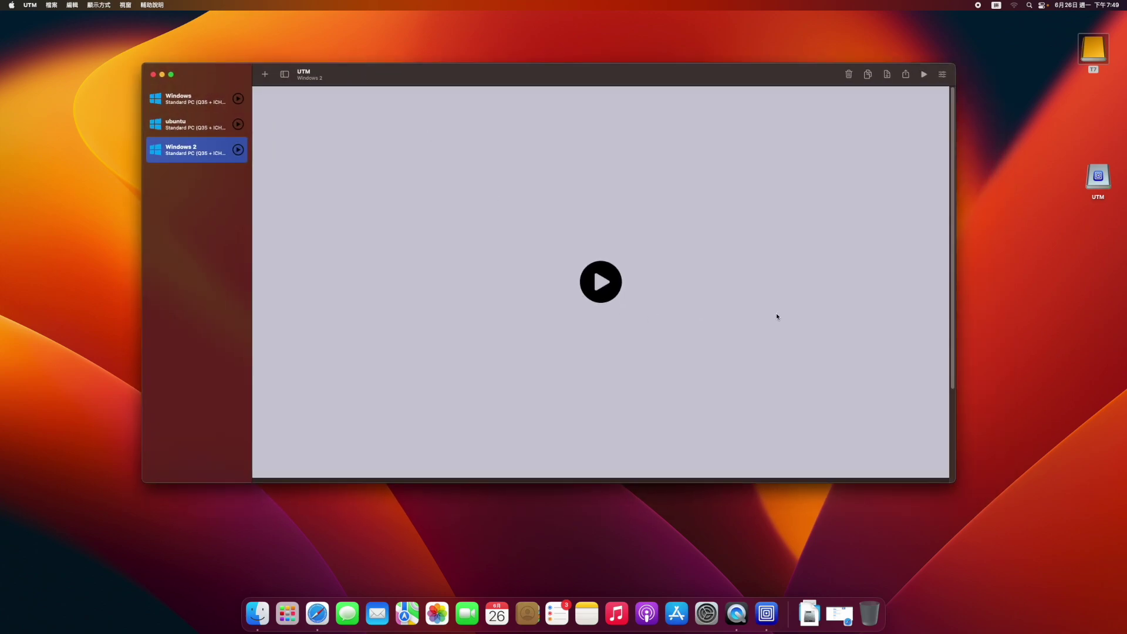
{"action": "left_click_drag", "start_coordinate": [432, 68], "coordinate": [460, 78]}
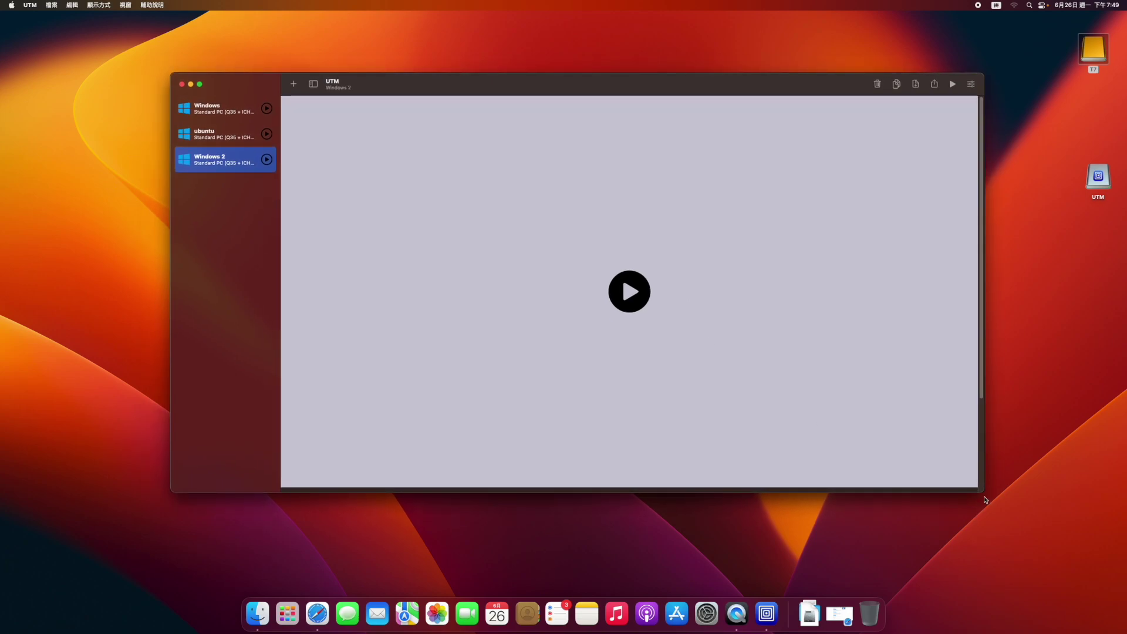
{"action": "left_click_drag", "start_coordinate": [983, 492], "coordinate": [1008, 555]}
{"action": "left_click_drag", "start_coordinate": [711, 94], "coordinate": [634, 63]}
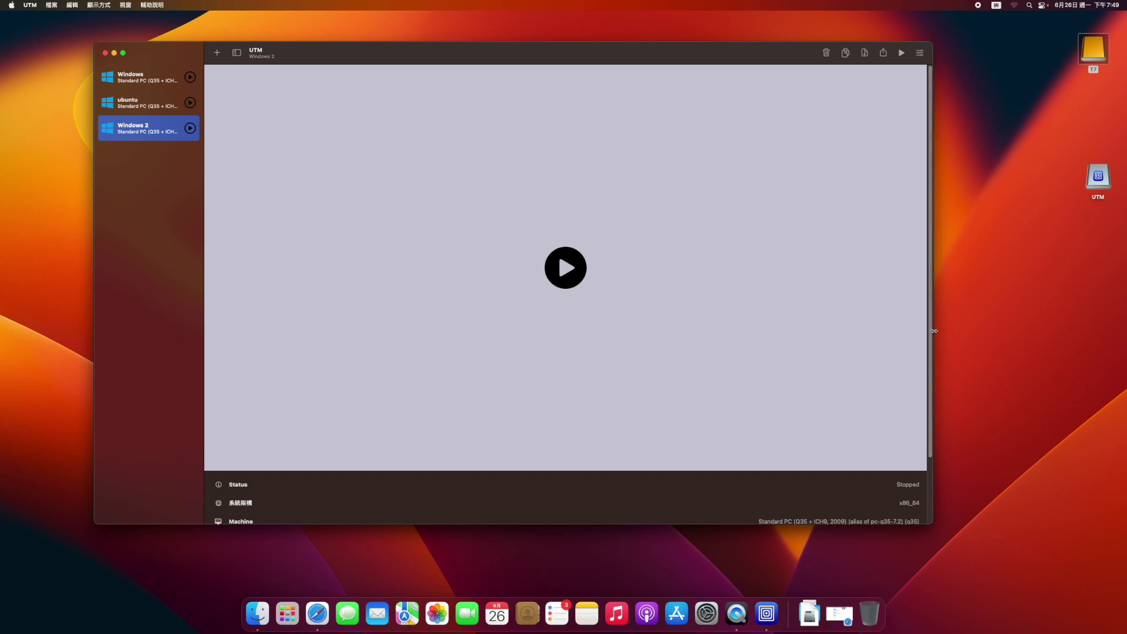
{"action": "left_click_drag", "start_coordinate": [937, 332], "coordinate": [1013, 332]}
Examine the Windows 2 virtual machine's details, including its status, architecture, memory, size, shared folder and CD/DVD image
{"action": "scroll", "coordinate": [764, 366], "scroll_direction": "down", "scroll_amount": 5}
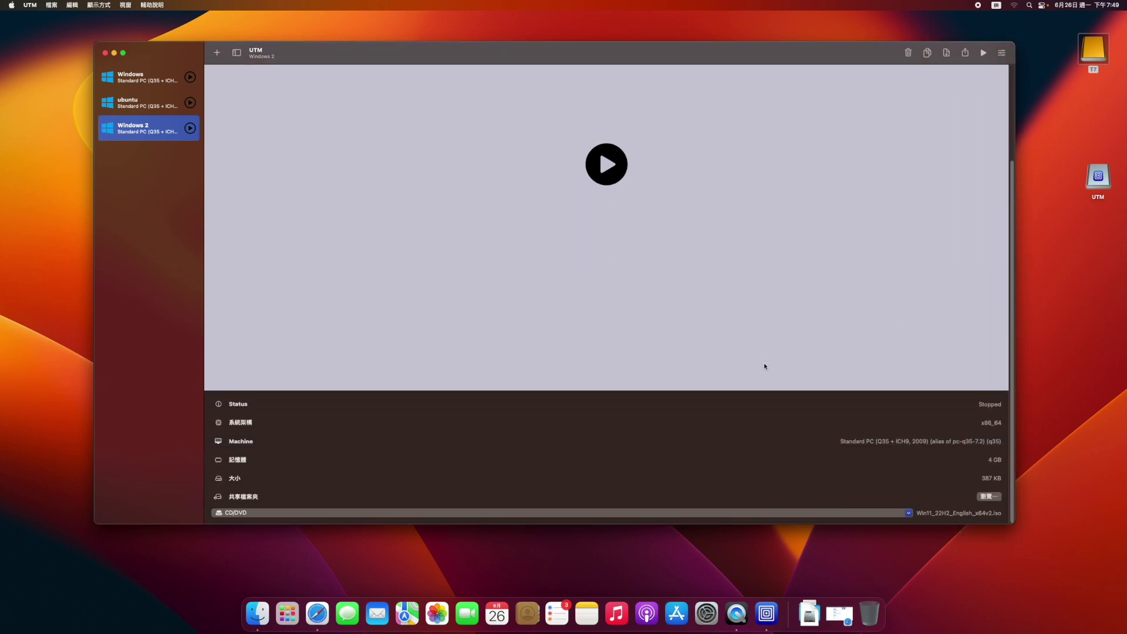
{"action": "scroll", "coordinate": [764, 365], "scroll_direction": "up", "scroll_amount": 5}
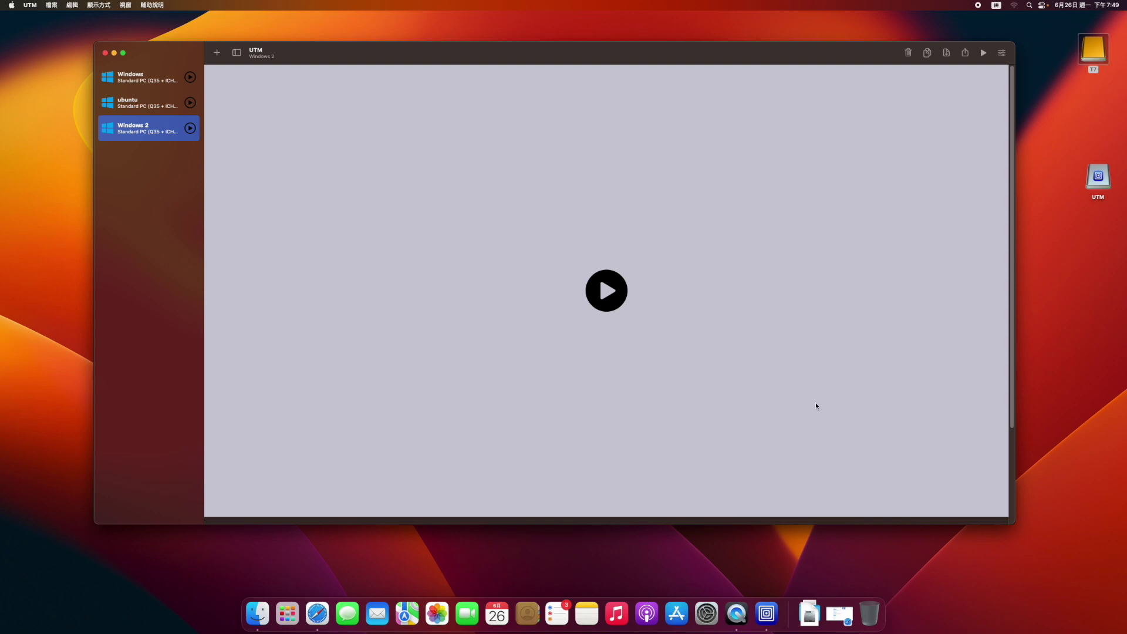
{"action": "left_click_drag", "start_coordinate": [550, 62], "coordinate": [536, 60]}
{"action": "scroll", "coordinate": [637, 223], "scroll_direction": "down", "scroll_amount": 5}
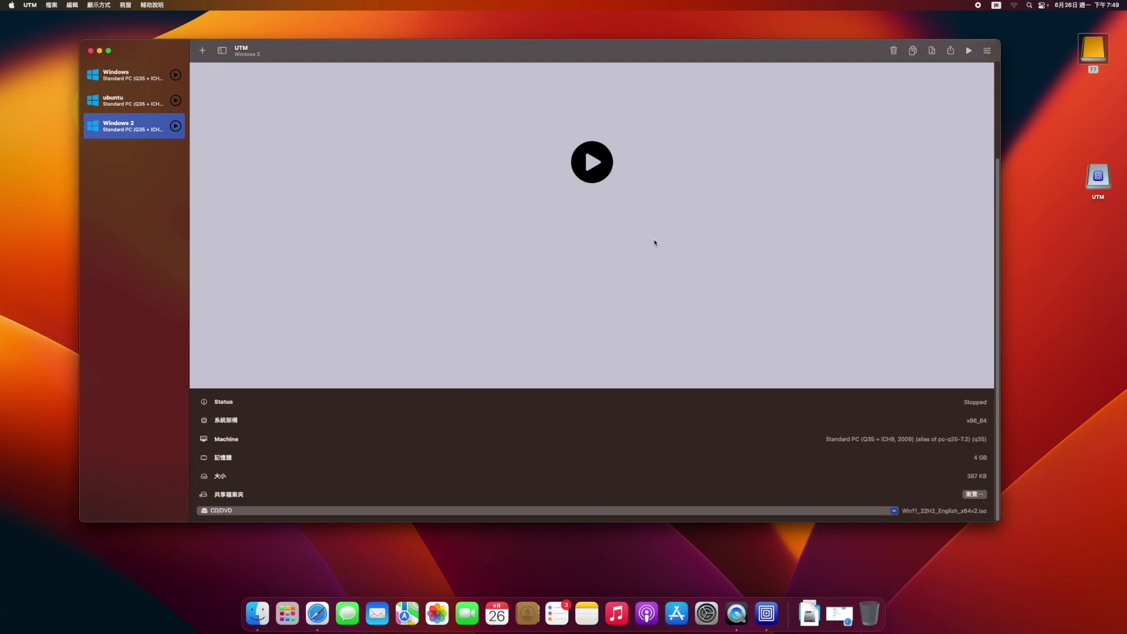
{"action": "scroll", "coordinate": [655, 242], "scroll_direction": "up", "scroll_amount": 5}
{"action": "left_click_drag", "start_coordinate": [337, 56], "coordinate": [339, 55]}
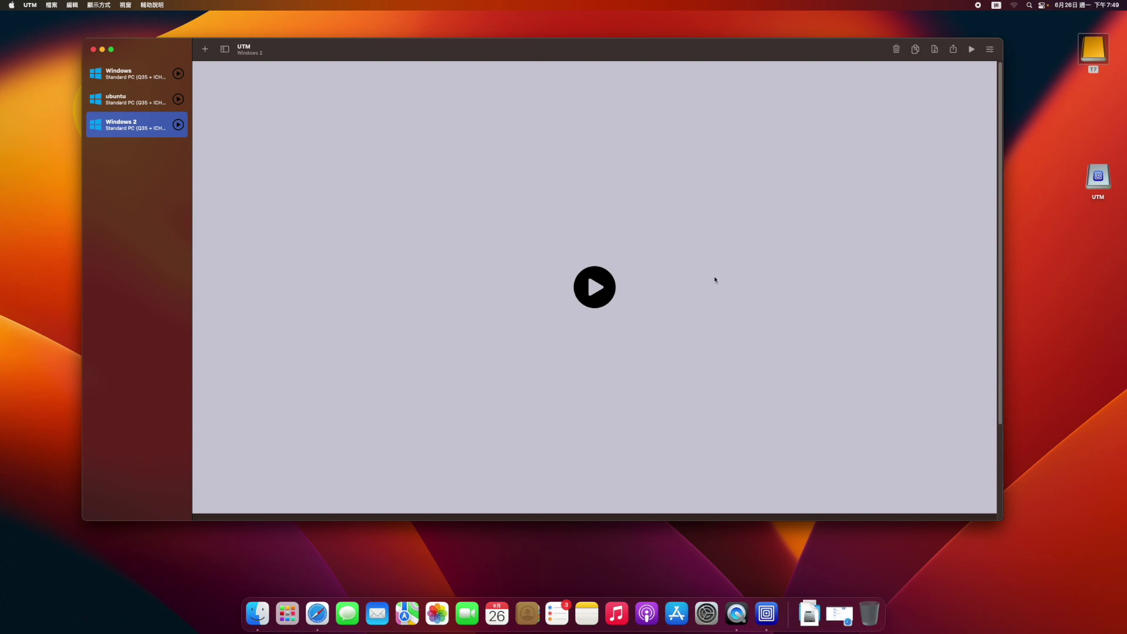
{"action": "scroll", "coordinate": [744, 303], "scroll_direction": "down", "scroll_amount": 3}
{"action": "scroll", "coordinate": [744, 303], "scroll_direction": "up", "scroll_amount": 3}
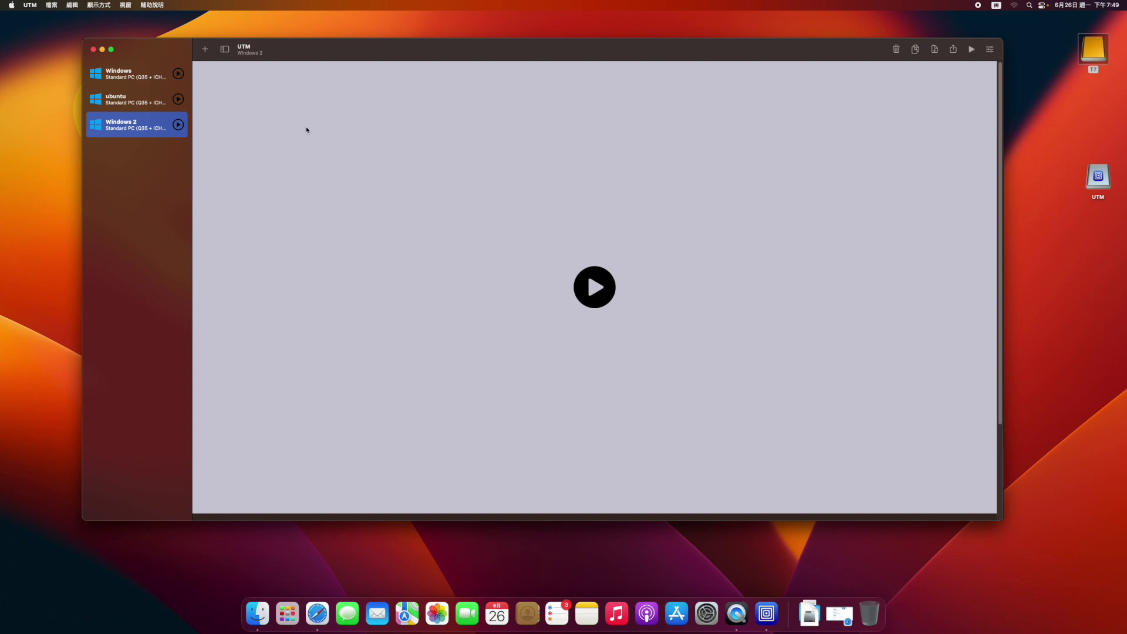